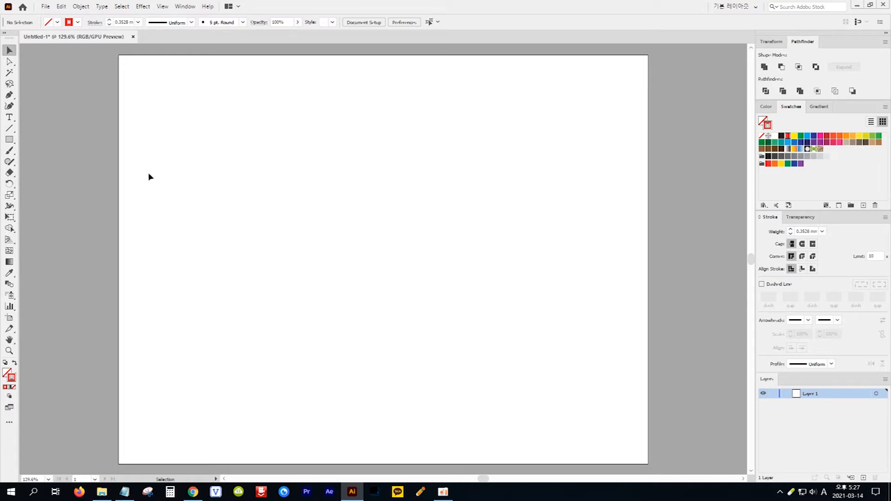
Step: Draw an open S-shaped curve with no fill and a red stroke in the artboard's upper left area
{"action": "left_click", "coordinate": [9, 95]}
{"action": "left_click", "coordinate": [7, 374]}
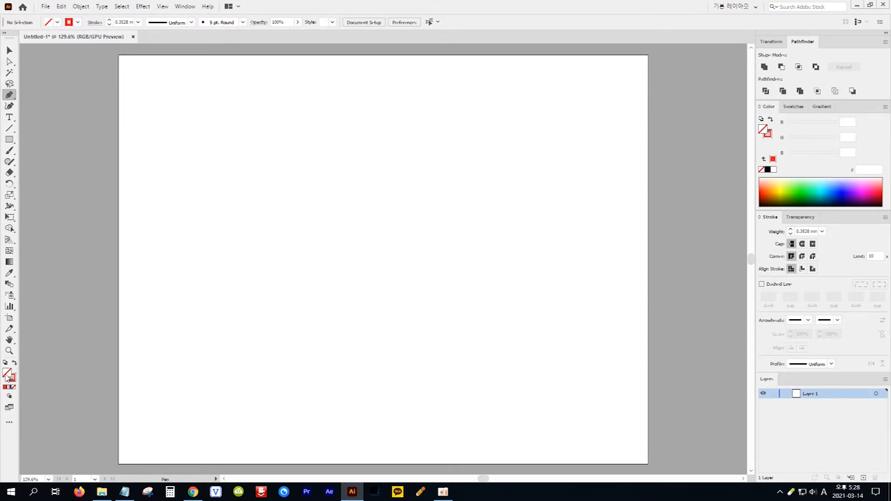
{"action": "left_click", "coordinate": [12, 377]}
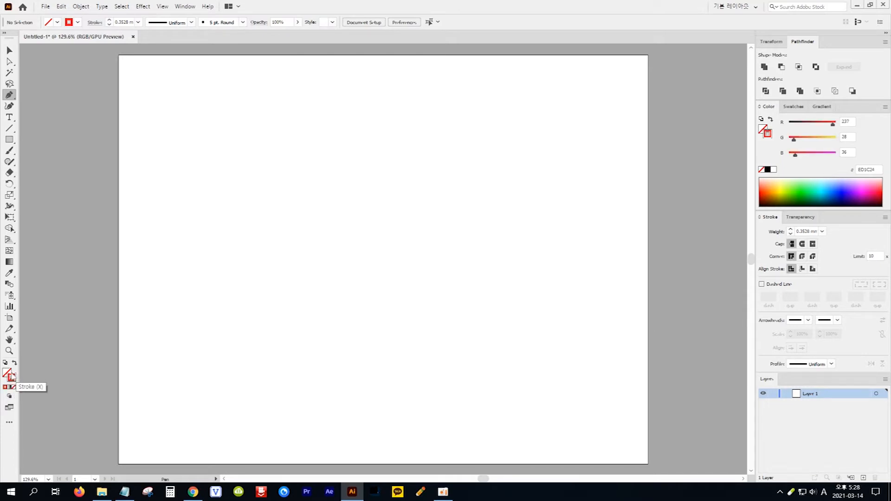
{"action": "left_click", "coordinate": [382, 259]}
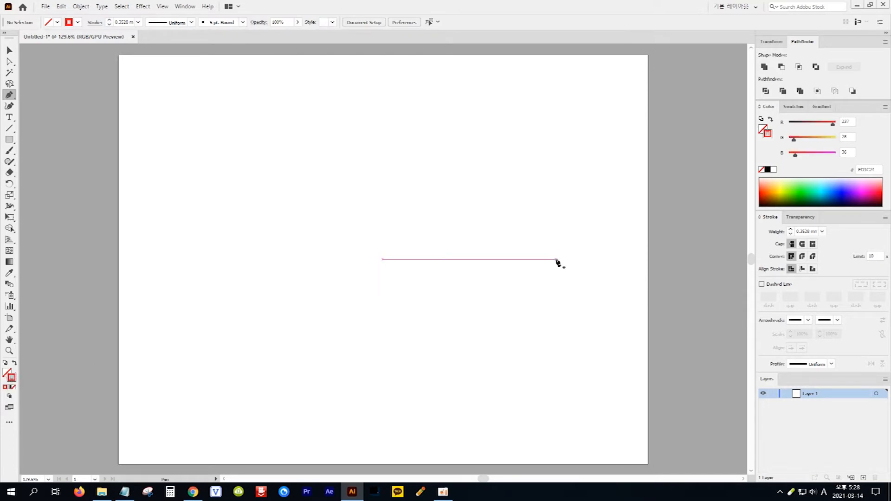
{"action": "left_click", "coordinate": [791, 106]}
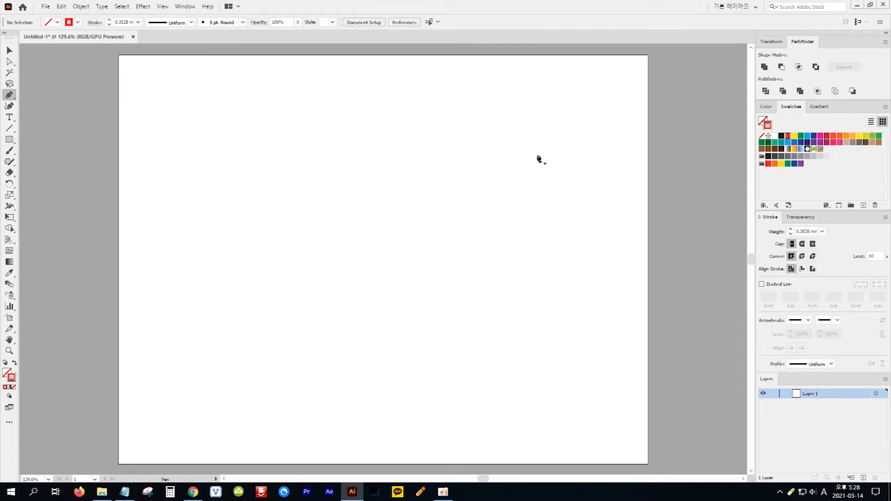
{"action": "left_click", "coordinate": [158, 98]}
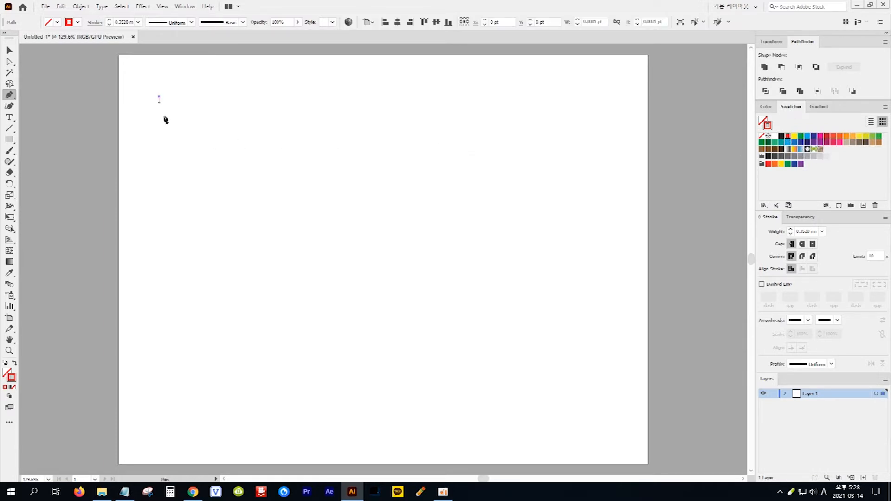
{"action": "left_click_drag", "start_coordinate": [240, 166], "coordinate": [328, 159]}
{"action": "left_click", "coordinate": [334, 214]}
{"action": "key", "text": "Escape"}
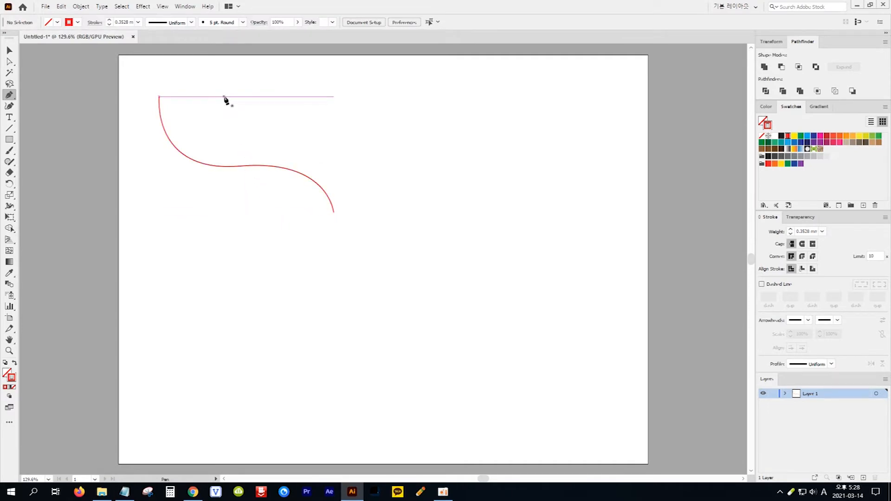
Step: Draw a second open wavy curve, about 296 by 196 pt, crossing the red S-shaped curve
{"action": "left_click", "coordinate": [224, 97]}
{"action": "left_click", "coordinate": [175, 224]}
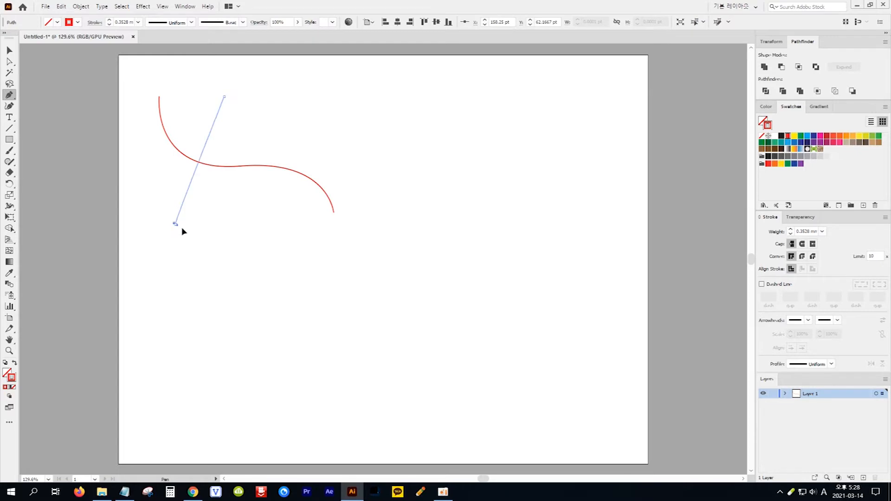
{"action": "left_click_drag", "start_coordinate": [182, 228], "coordinate": [230, 246]}
{"action": "left_click_drag", "start_coordinate": [279, 126], "coordinate": [290, 111]}
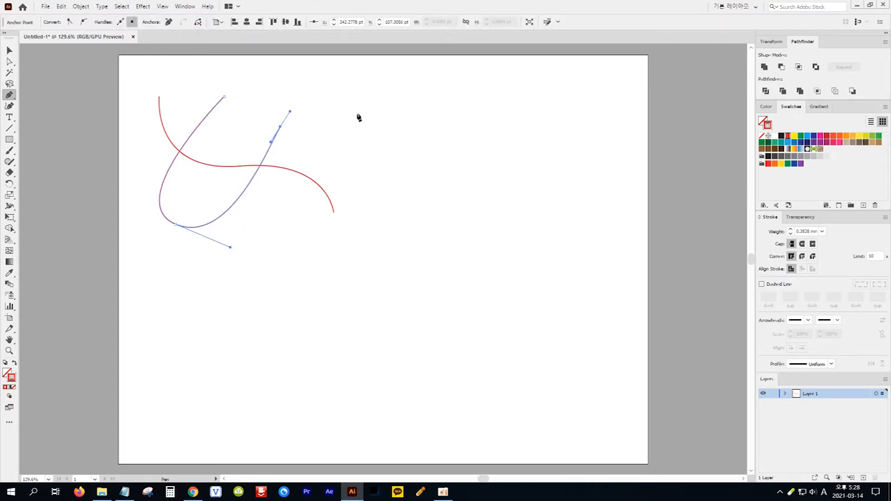
{"action": "left_click_drag", "start_coordinate": [357, 112], "coordinate": [405, 124]}
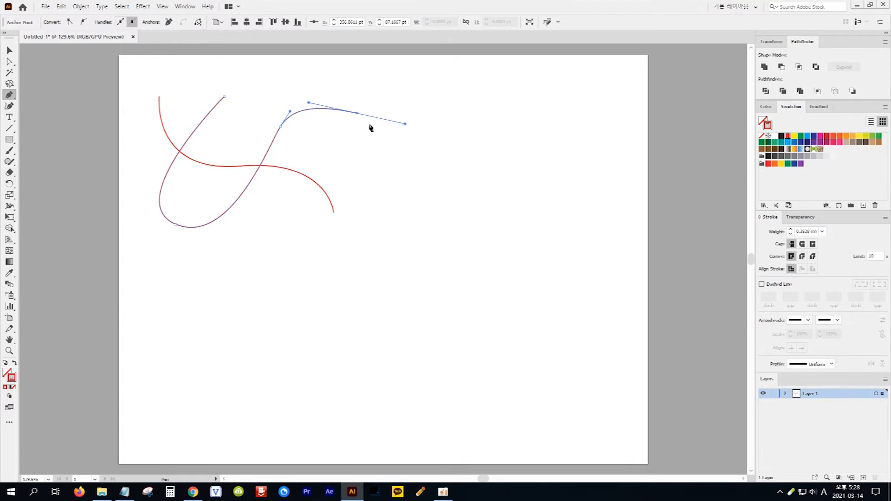
Step: Colour the second curve's stroke blue and place a copy of both curves beside the originals in the artboard's upper right area
{"action": "left_click", "coordinate": [10, 50]}
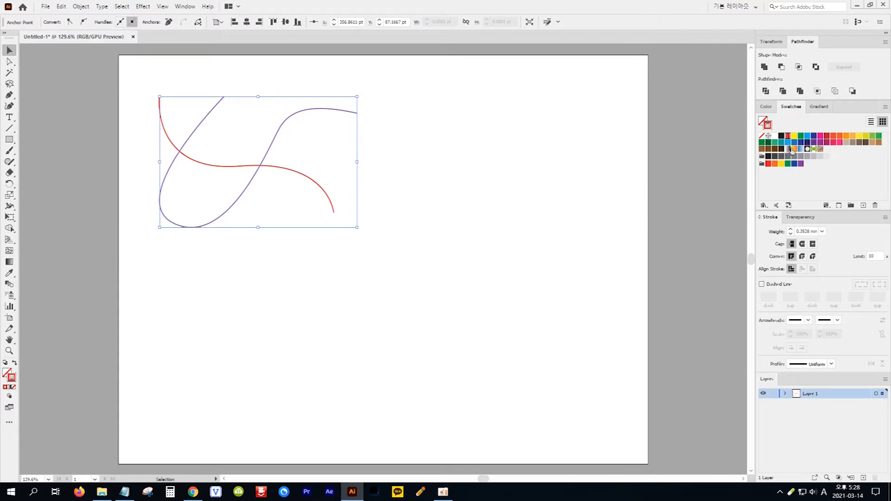
{"action": "left_click", "coordinate": [806, 136]}
{"action": "left_click_drag", "start_coordinate": [133, 86], "coordinate": [235, 177]}
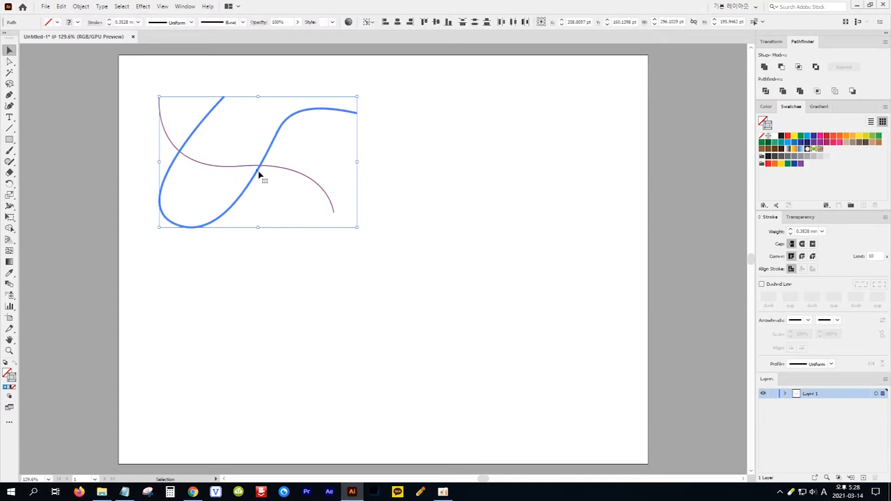
{"action": "left_click_drag", "start_coordinate": [259, 172], "coordinate": [513, 168]}
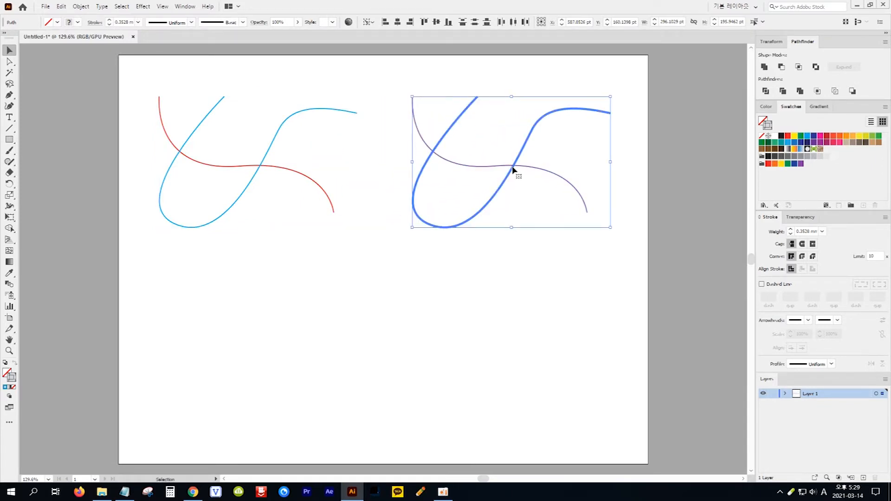
Step: Blend the original red and blue curves by connecting their upper starting points
{"action": "left_click_drag", "start_coordinate": [130, 81], "coordinate": [237, 157]}
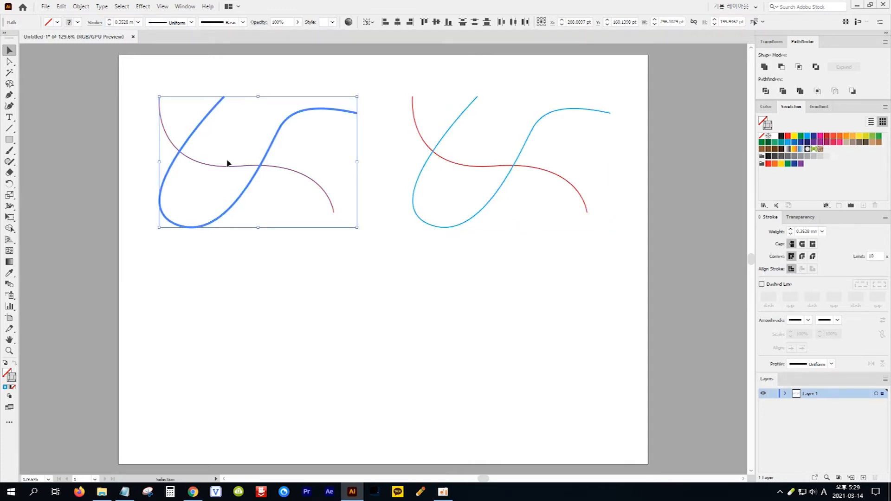
{"action": "left_click", "coordinate": [9, 285]}
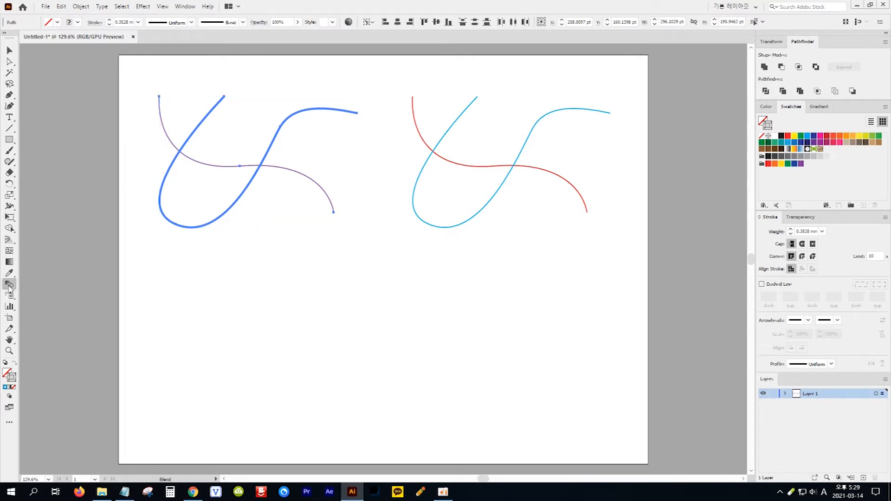
{"action": "left_click", "coordinate": [159, 96]}
{"action": "left_click", "coordinate": [224, 96]}
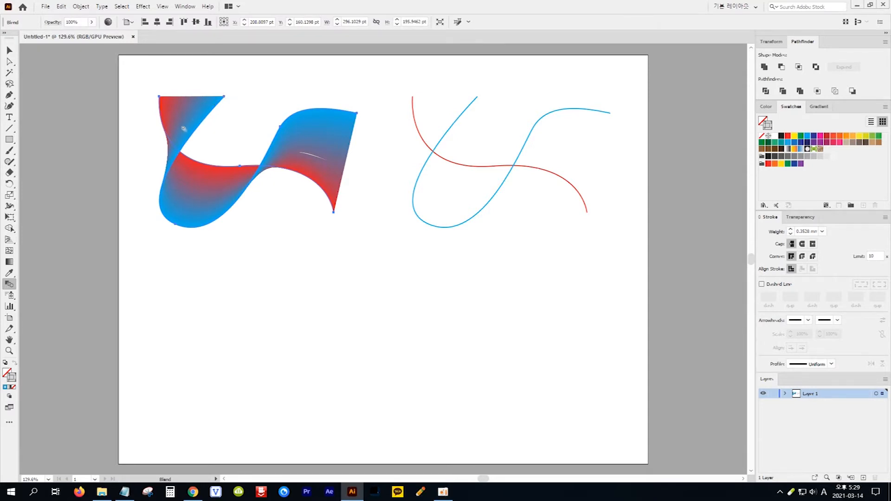
Step: Set the original pair's blend spacing to Specified Steps with 20 steps and preview it
{"action": "double_click", "coordinate": [10, 284]}
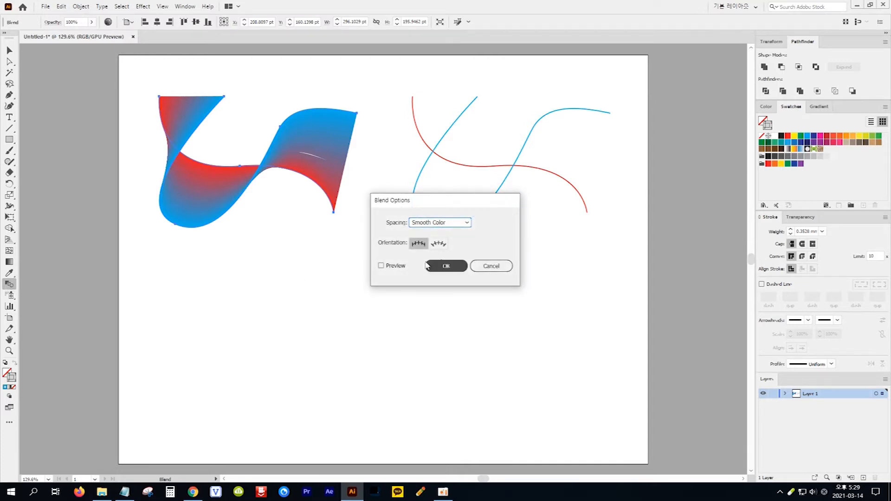
{"action": "left_click", "coordinate": [468, 223]}
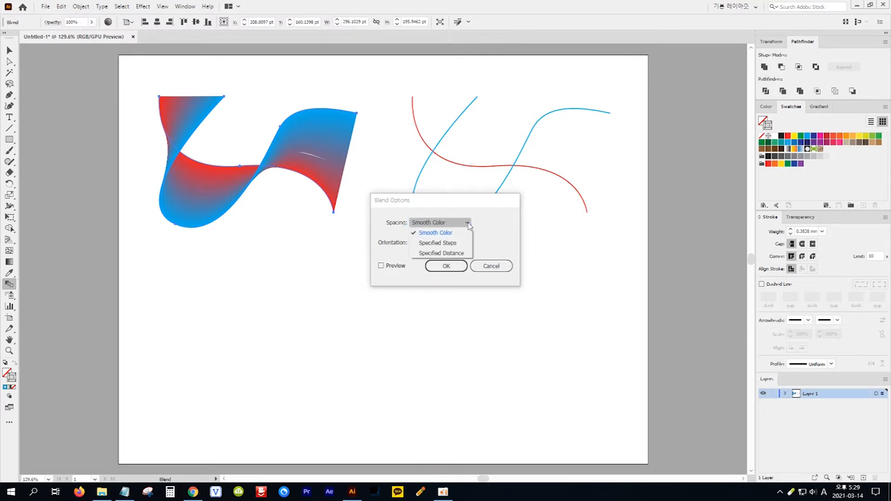
{"action": "left_click", "coordinate": [461, 247]}
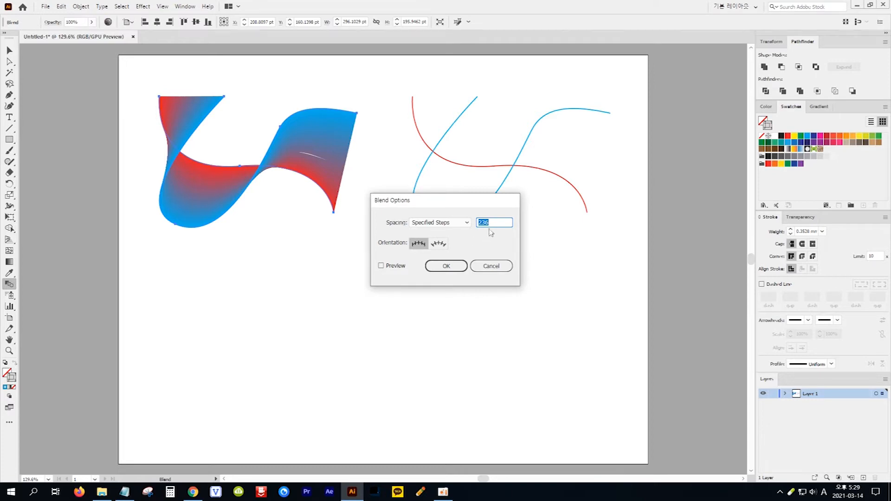
{"action": "type", "text": "20"}
{"action": "left_click", "coordinate": [381, 266]}
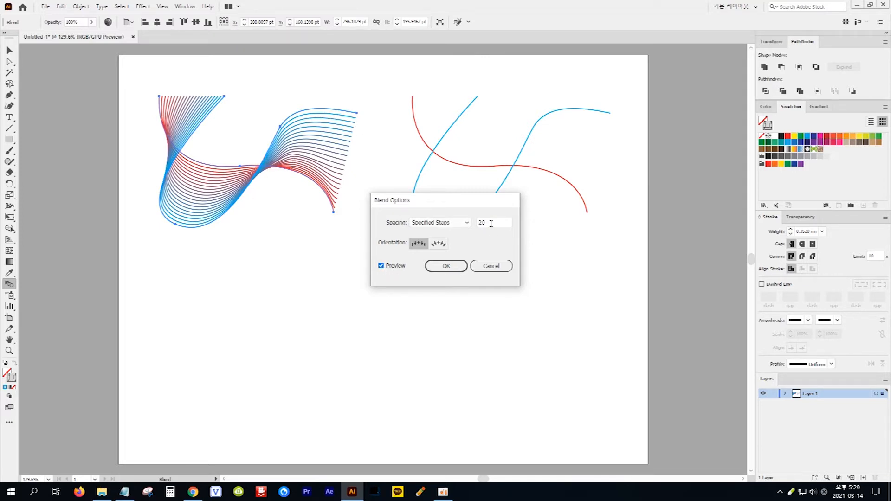
Step: Try 1000 specified steps for the blend and preview it
{"action": "left_click_drag", "start_coordinate": [491, 223], "coordinate": [473, 227]}
{"action": "type", "text": "1000"}
{"action": "left_click", "coordinate": [381, 266]}
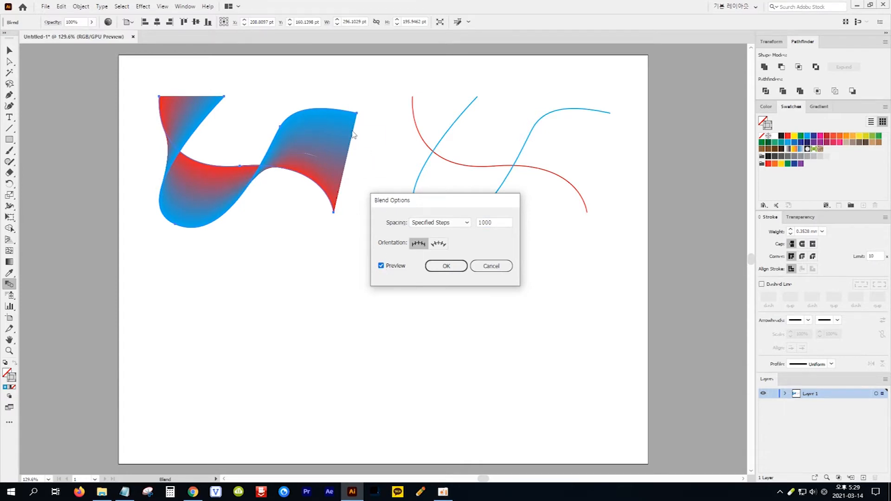
Step: Set the blend's specified steps back to 20 and apply the blend options
{"action": "left_click", "coordinate": [495, 224]}
{"action": "left_click_drag", "start_coordinate": [495, 224], "coordinate": [475, 227]}
{"action": "type", "text": "20"}
{"action": "left_click", "coordinate": [449, 267]}
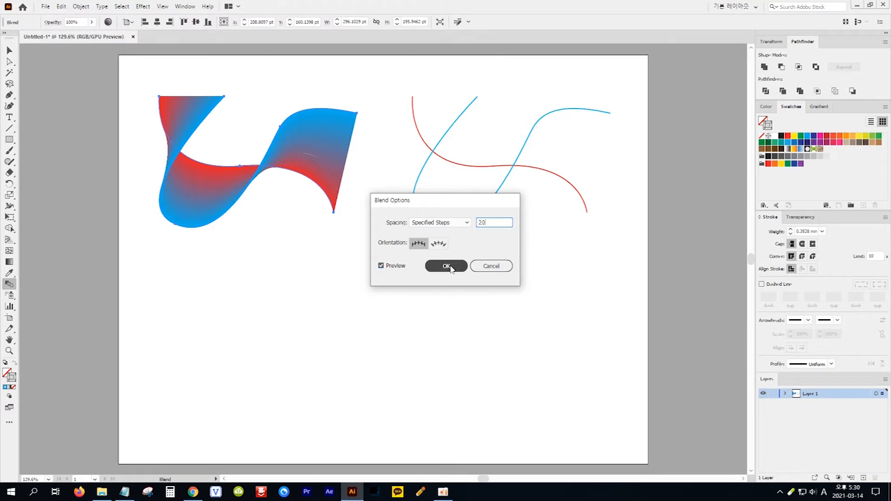
{"action": "left_click", "coordinate": [446, 266]}
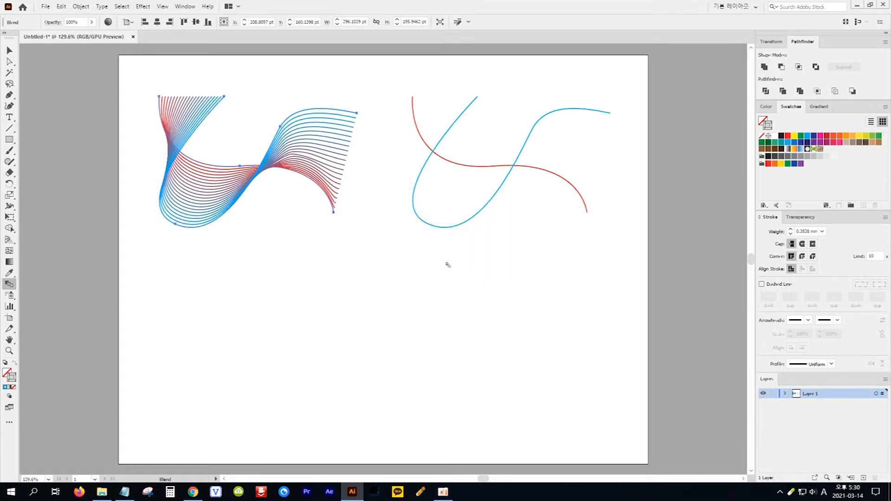
Step: Blend the copied curves from the red curve's upper starting point to the blue curve's far right endpoint
{"action": "left_click", "coordinate": [11, 52]}
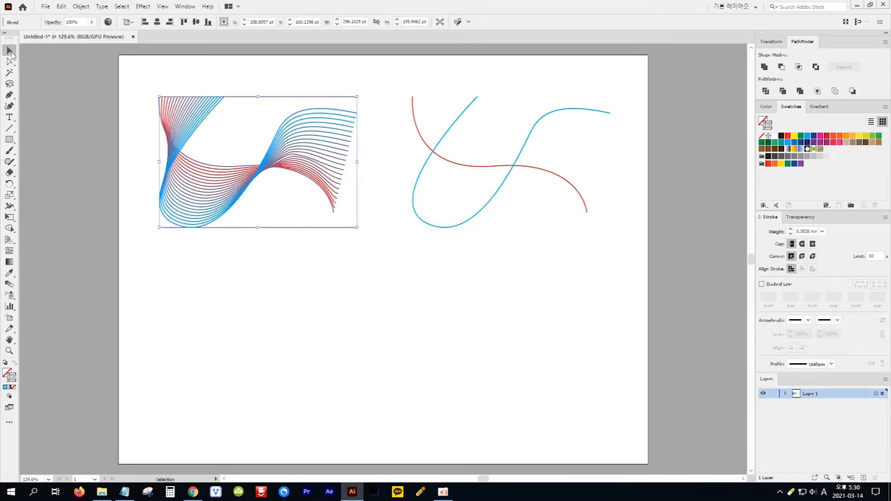
{"action": "left_click_drag", "start_coordinate": [439, 117], "coordinate": [499, 147]}
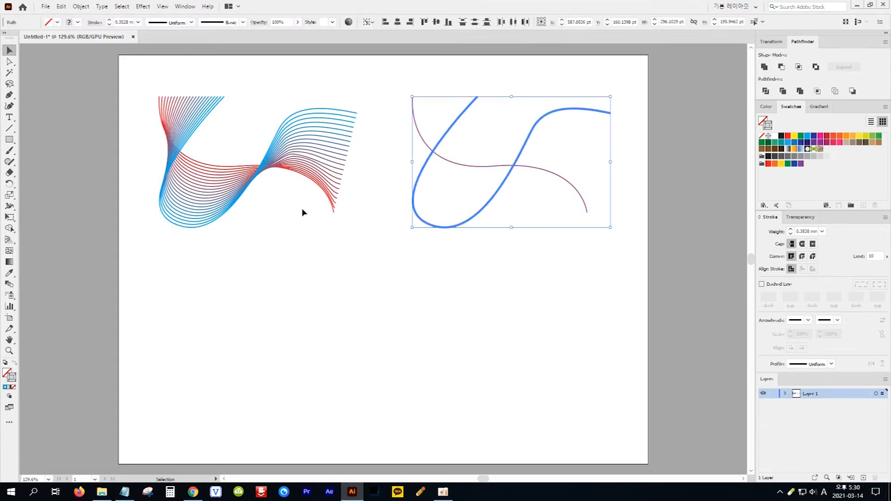
{"action": "left_click", "coordinate": [10, 284]}
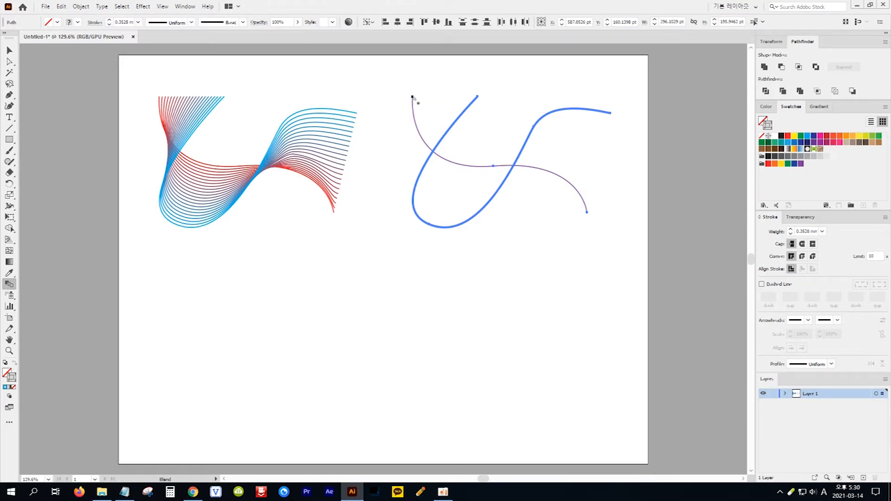
{"action": "left_click", "coordinate": [610, 112]}
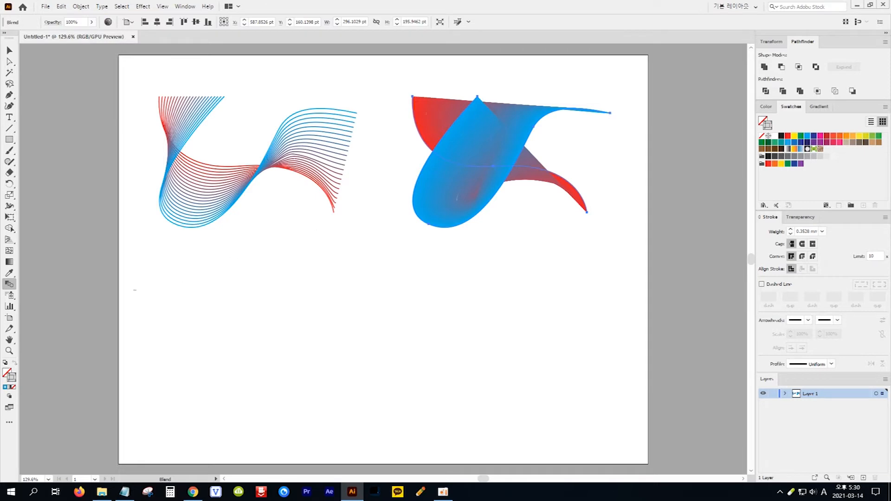
Step: Set the copied pair's blend spacing to Specified Steps with 20 steps
{"action": "double_click", "coordinate": [10, 284]}
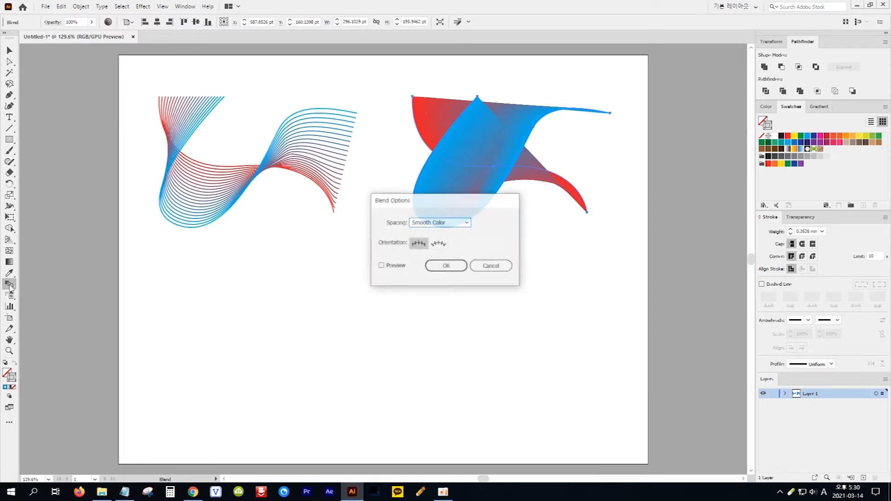
{"action": "left_click", "coordinate": [466, 223]}
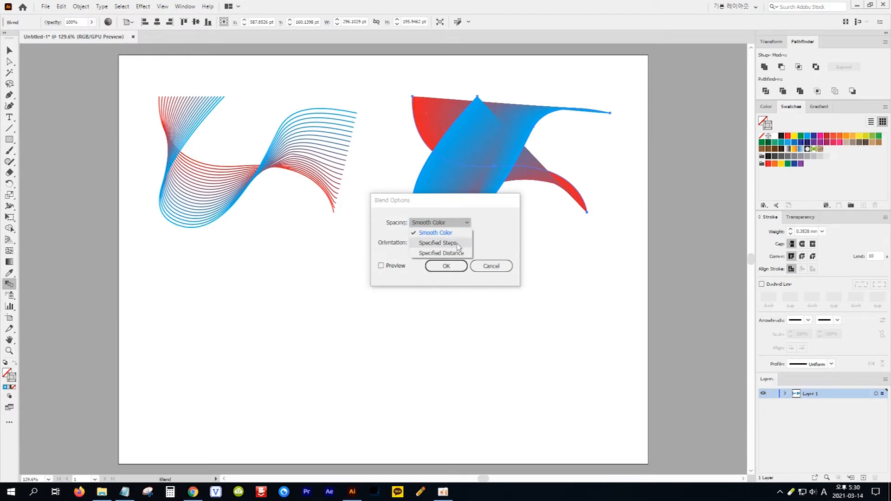
{"action": "left_click", "coordinate": [458, 244]}
{"action": "type", "text": "20"}
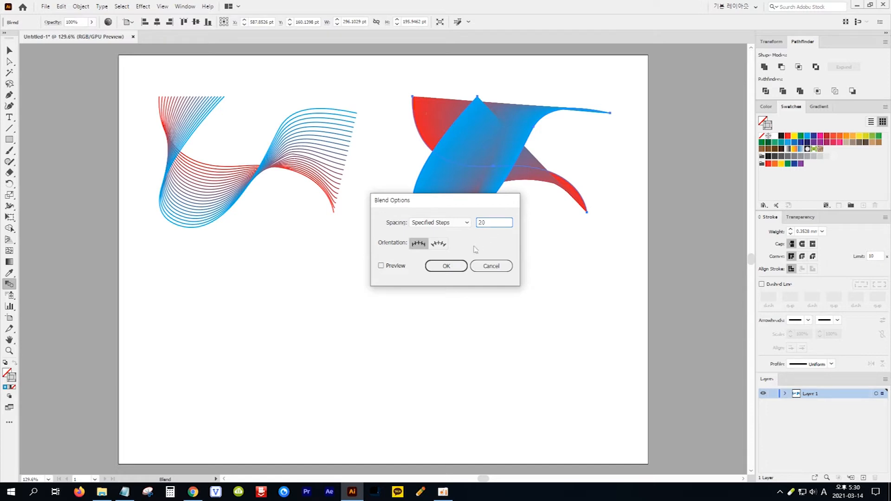
{"action": "left_click", "coordinate": [459, 270]}
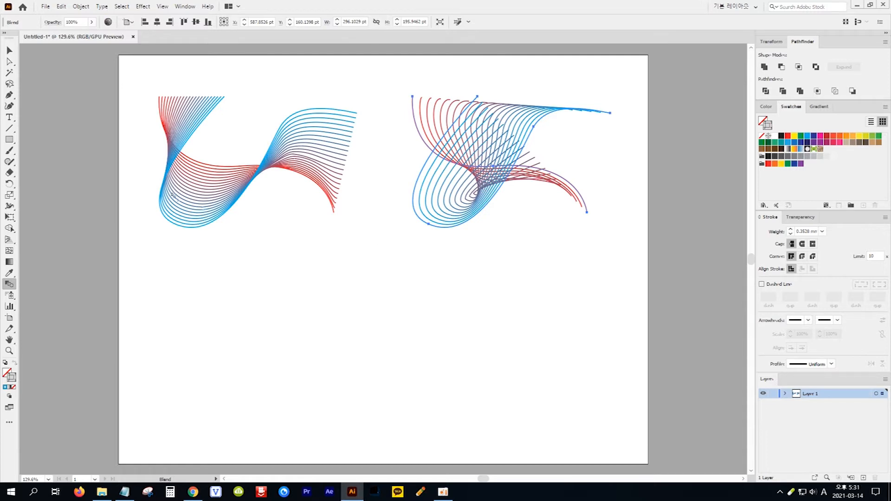
Step: Draw a vertical and a horizontal blue line forming an L about 206 by 207 pt below the first blend, and select both lines
{"action": "left_click", "coordinate": [10, 129]}
{"action": "left_click", "coordinate": [9, 130]}
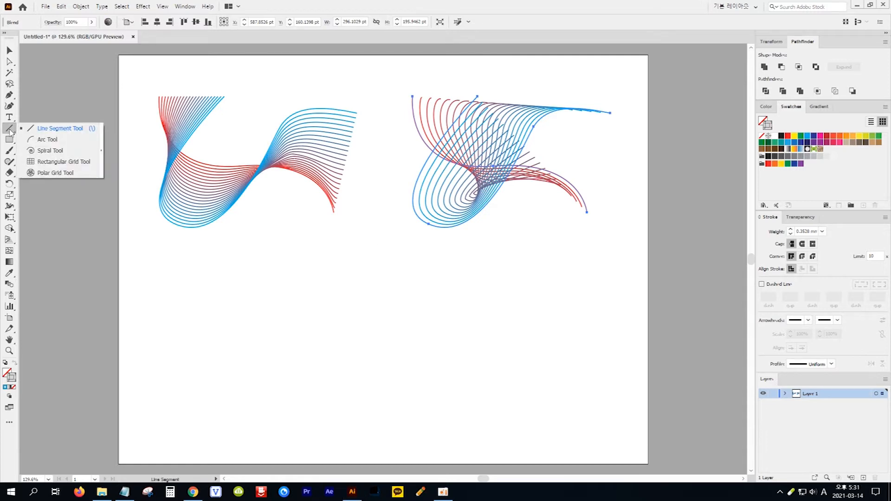
{"action": "left_click", "coordinate": [41, 131]}
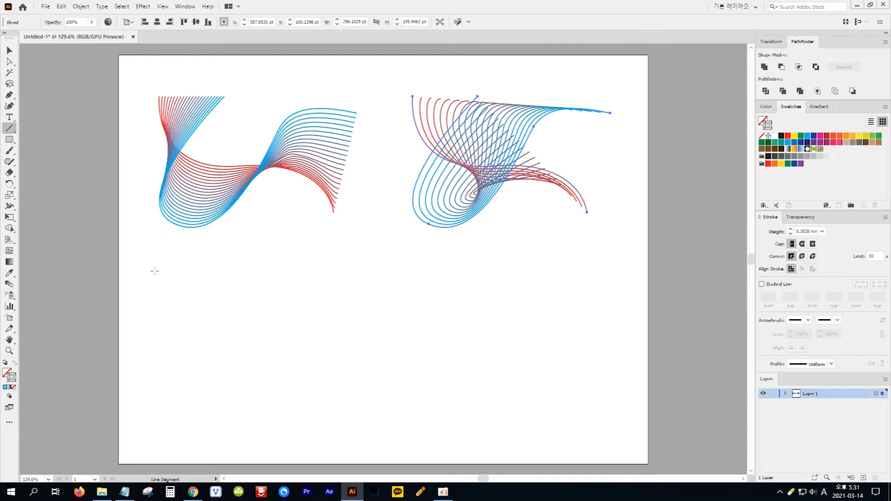
{"action": "left_click_drag", "start_coordinate": [154, 270], "coordinate": [291, 409]}
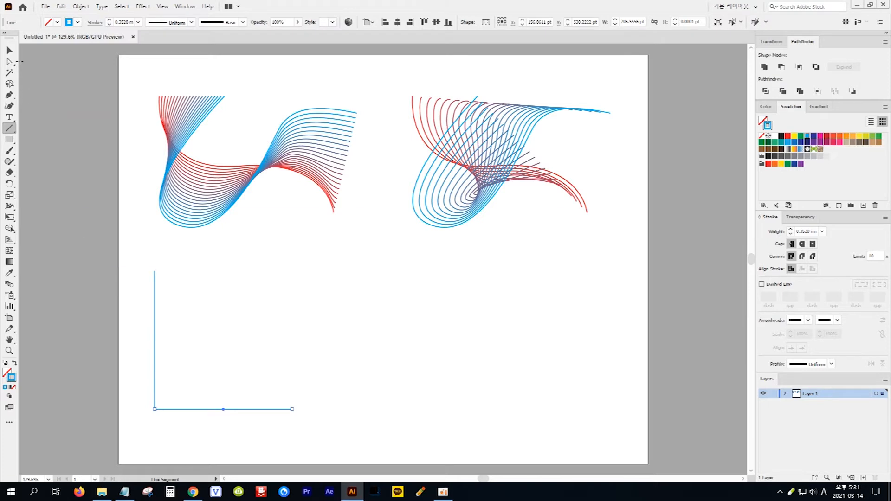
{"action": "left_click", "coordinate": [9, 51]}
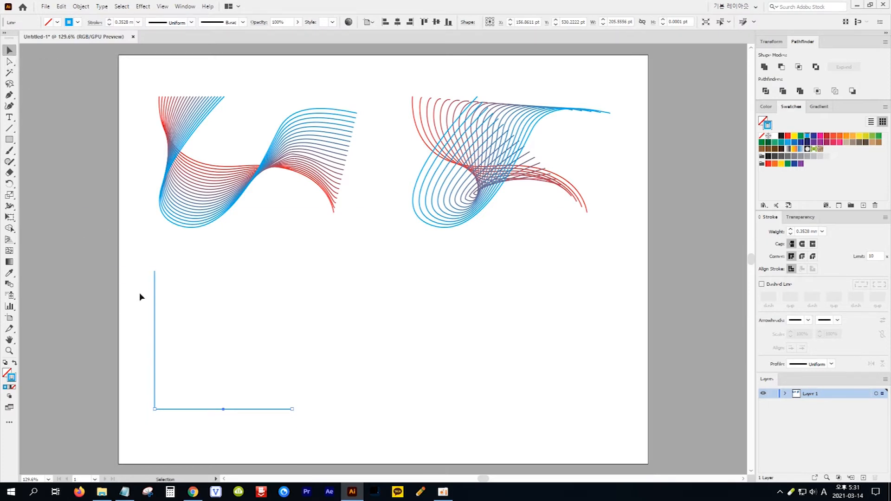
{"action": "left_click_drag", "start_coordinate": [132, 361], "coordinate": [203, 430]}
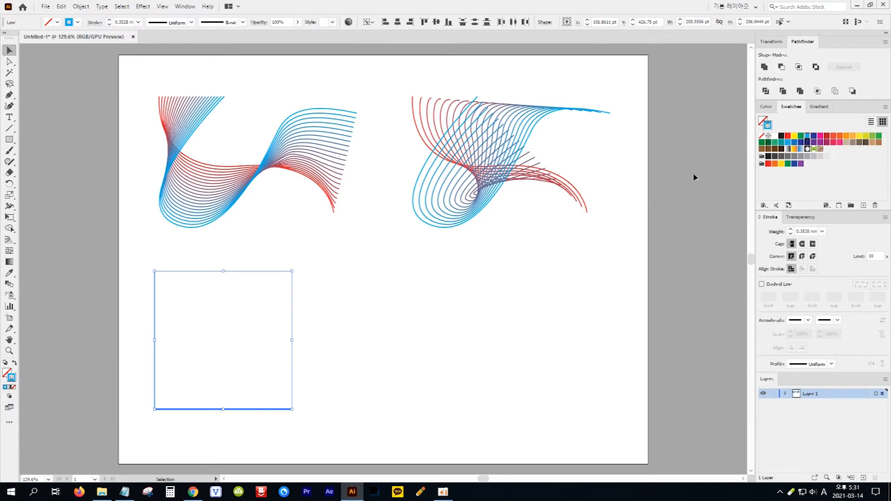
Step: Give both L lines a red stroke and blend them from the vertical line's upper endpoint to the horizontal line's far right endpoint
{"action": "left_click", "coordinate": [787, 137]}
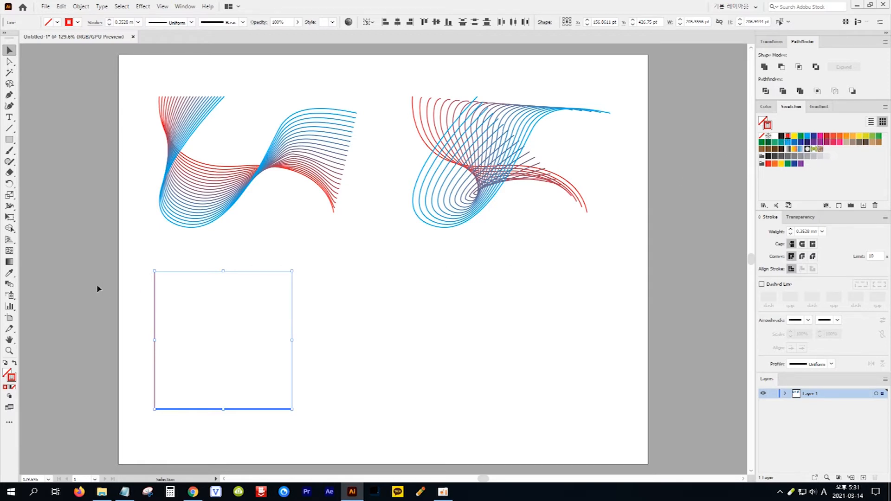
{"action": "left_click", "coordinate": [10, 285]}
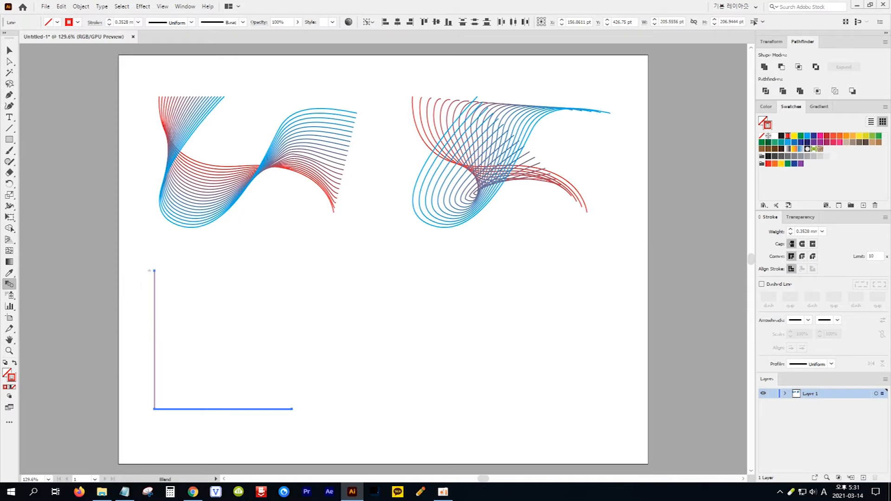
{"action": "left_click", "coordinate": [155, 270]}
{"action": "left_click", "coordinate": [293, 409]}
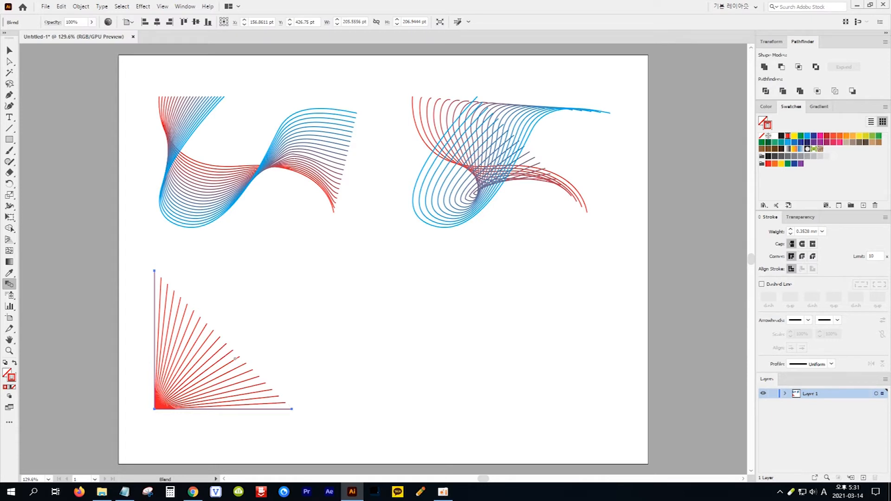
Step: Set the red fan blend's spacing to 50 specified steps
{"action": "double_click", "coordinate": [9, 285]}
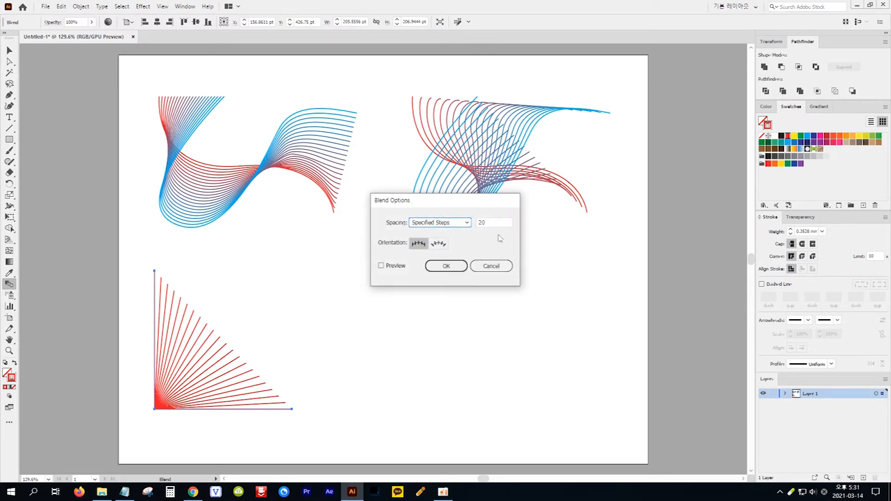
{"action": "left_click", "coordinate": [479, 222]}
{"action": "type", "text": "50"}
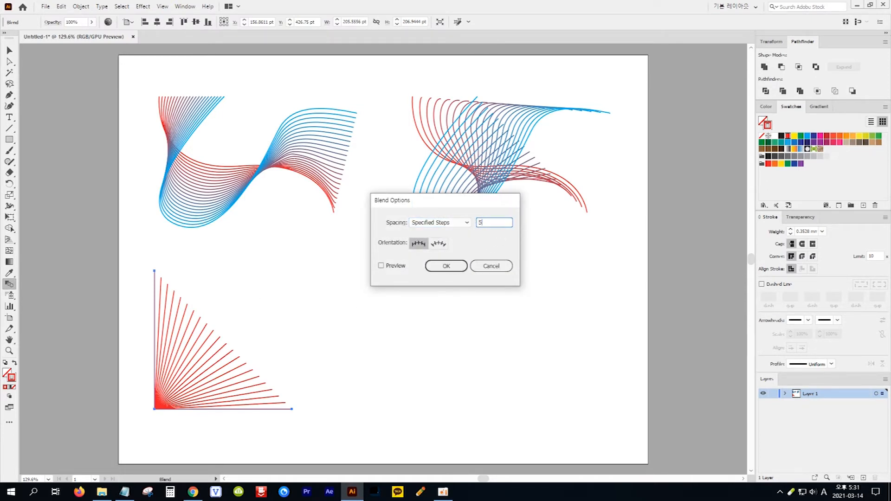
{"action": "left_click", "coordinate": [453, 266]}
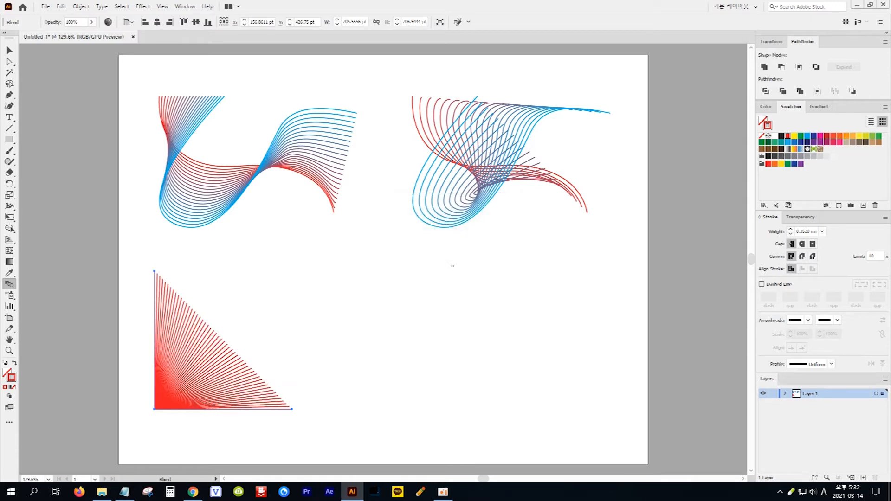
Step: Duplicate the red fan blend about 224 pt to the right, level with the original
{"action": "left_click", "coordinate": [10, 51]}
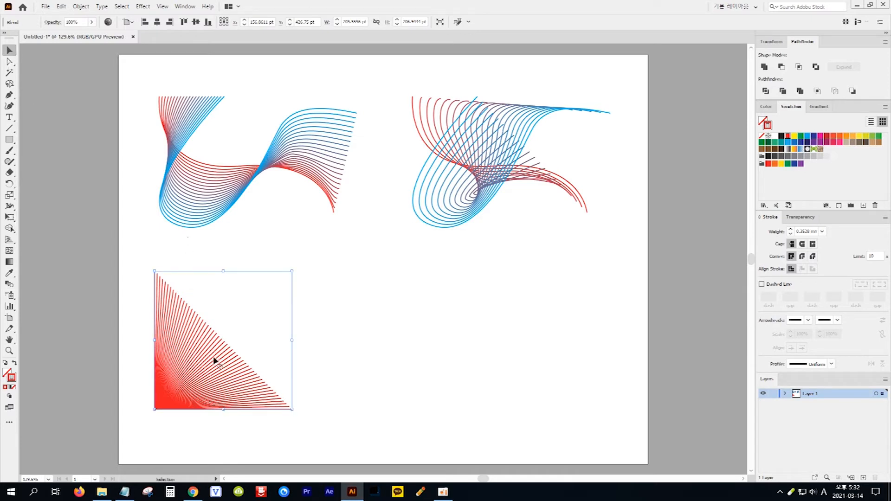
{"action": "key", "text": "alt"}
{"action": "left_click_drag", "start_coordinate": [195, 378], "coordinate": [347, 382]}
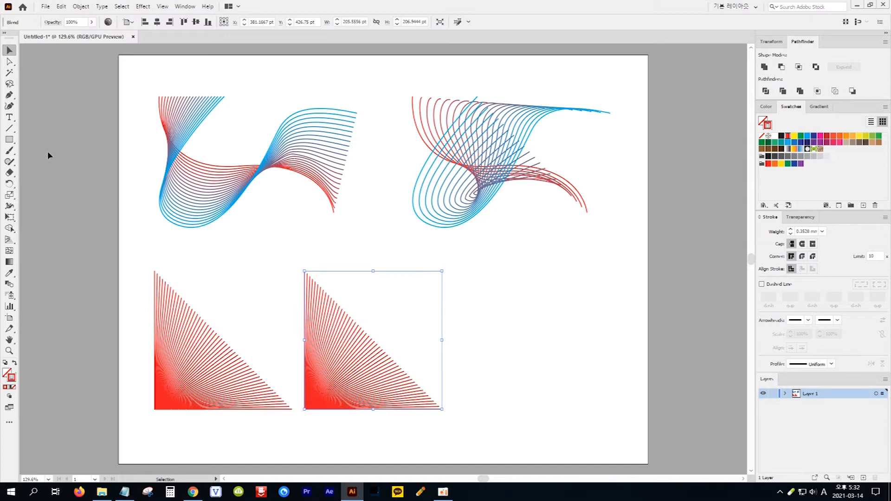
Step: Add a letter "a" as text, enlarge it to about 234 pt, and place it over the copied fan blend
{"action": "left_click", "coordinate": [10, 118]}
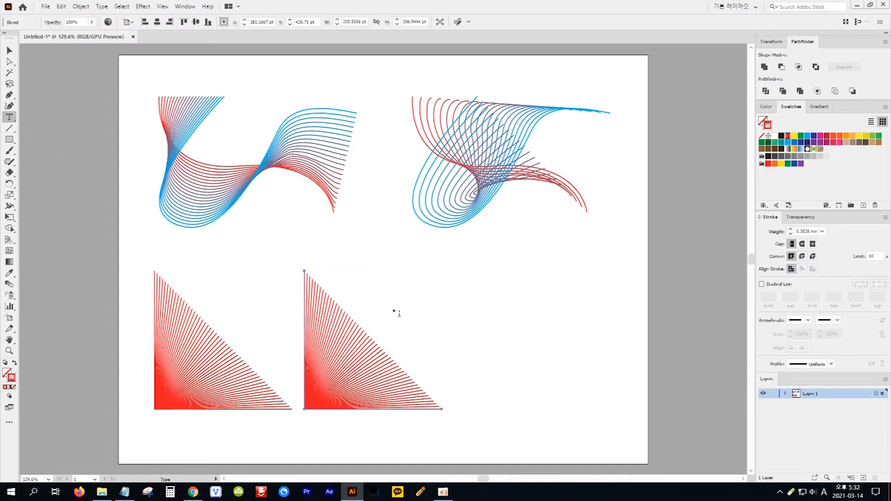
{"action": "key", "text": "ctrl+shift+a"}
{"action": "left_click", "coordinate": [472, 360]}
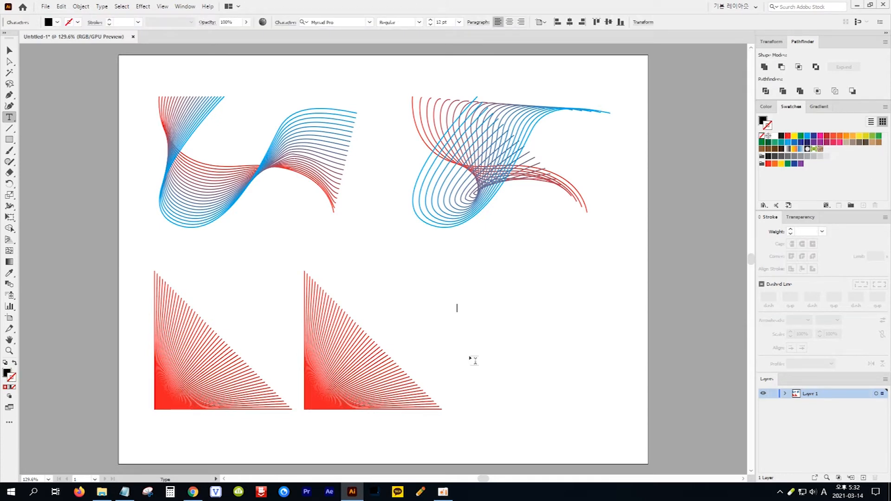
{"action": "type", "text": "a"}
{"action": "left_click", "coordinate": [9, 50]}
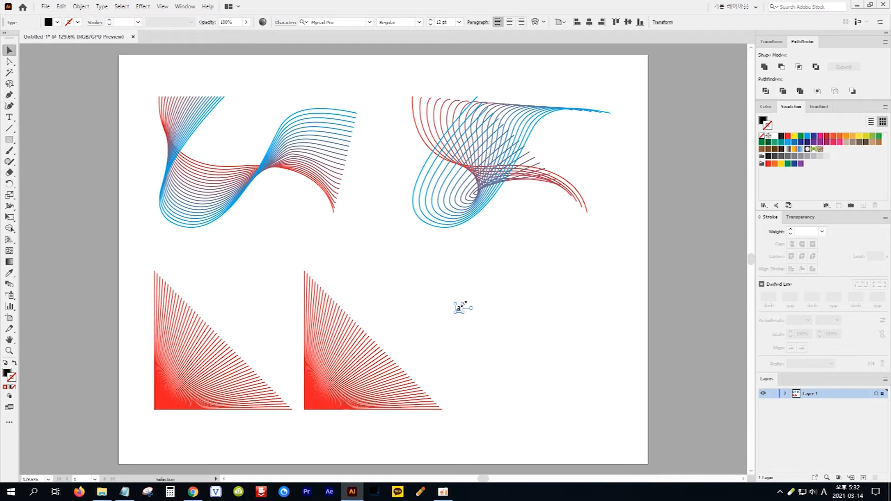
{"action": "left_click_drag", "start_coordinate": [464, 303], "coordinate": [669, 145]}
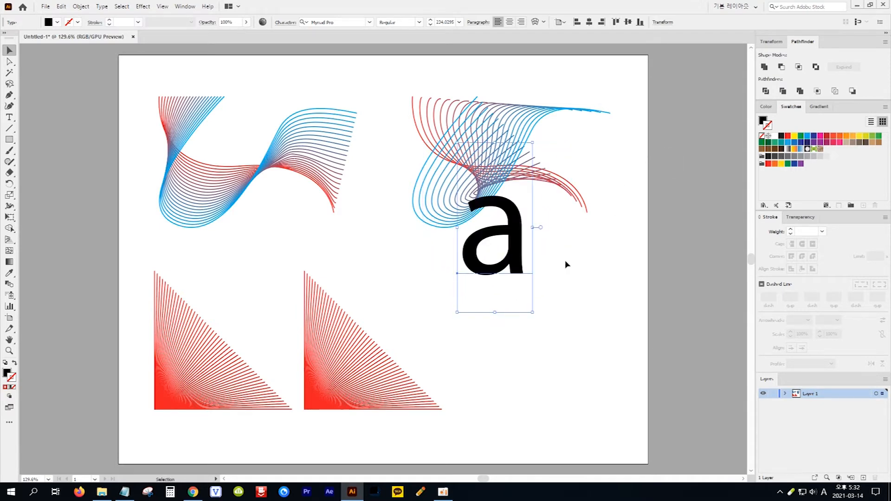
{"action": "left_click_drag", "start_coordinate": [512, 232], "coordinate": [359, 356]}
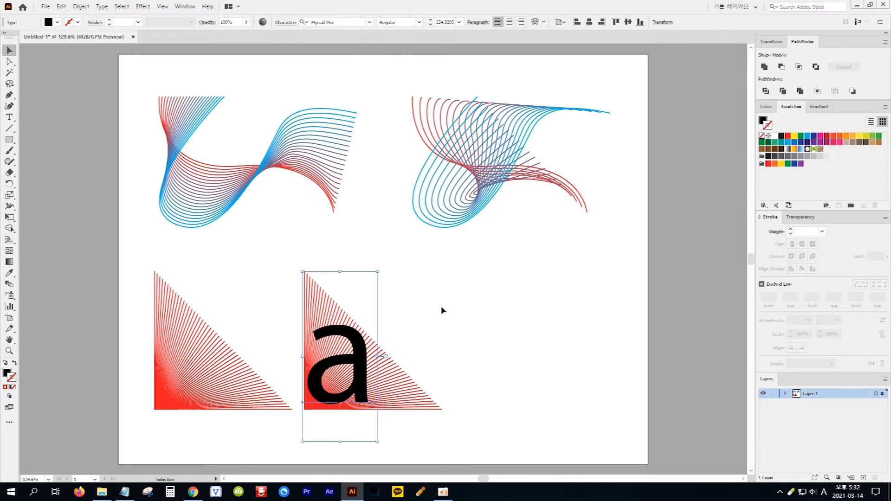
Step: Make a clipping mask from the letter "a" and the copied fan blend, and deselect the result
{"action": "left_click_drag", "start_coordinate": [399, 342], "coordinate": [334, 395]}
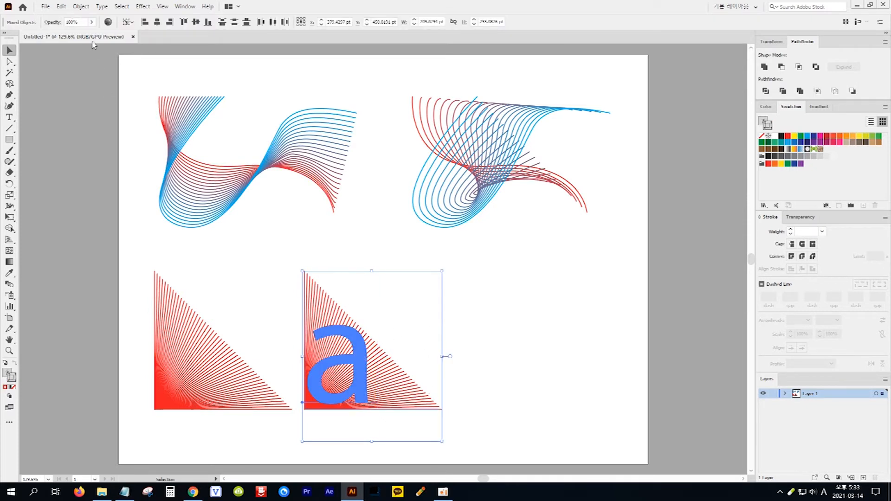
{"action": "left_click", "coordinate": [85, 8]}
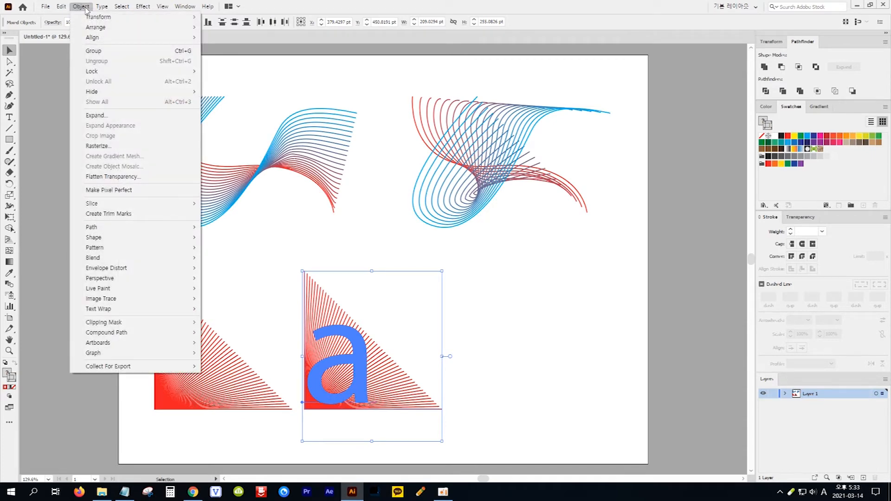
{"action": "mouse_move", "coordinate": [165, 322]}
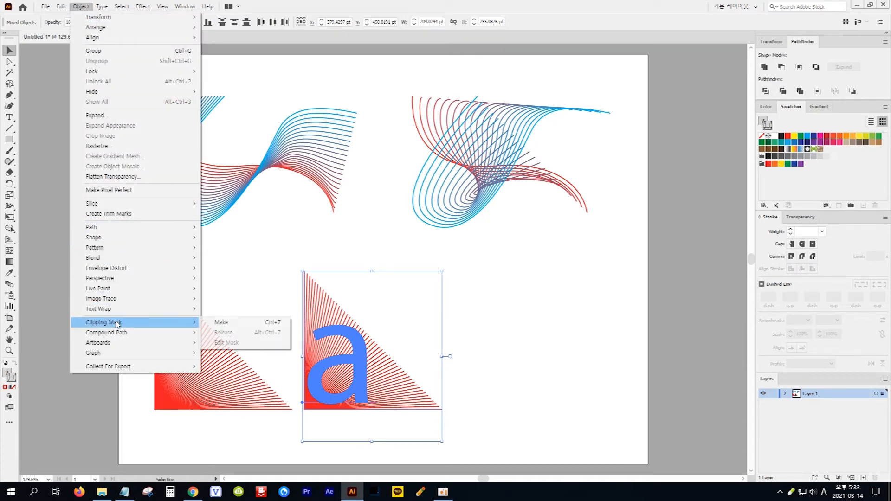
{"action": "left_click", "coordinate": [221, 322]}
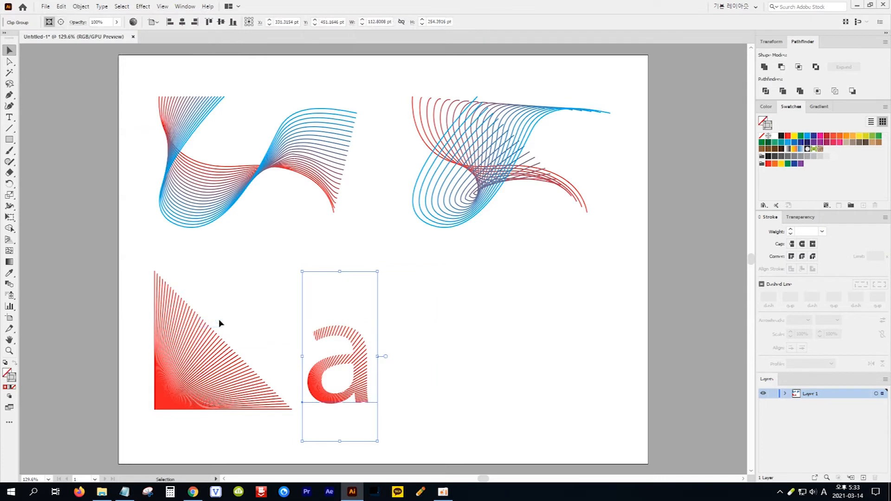
{"action": "left_click", "coordinate": [422, 367]}
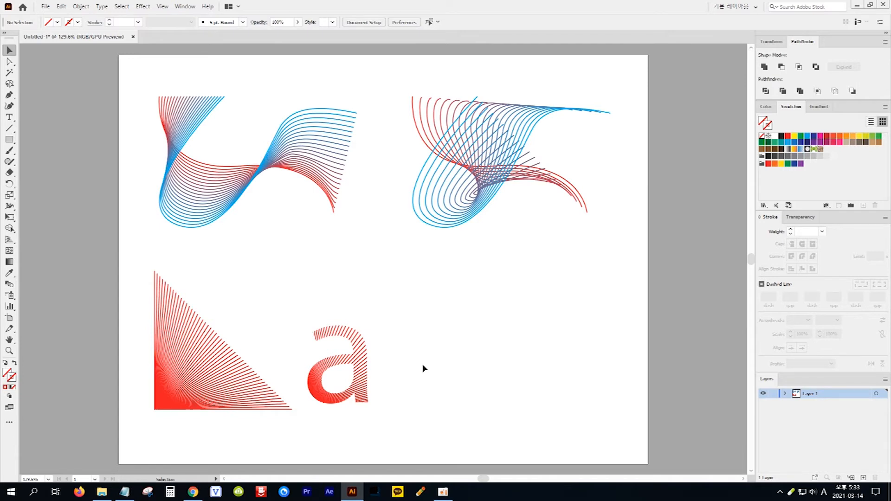
Step: Draw a red-stroked rectangle about 204 by 90 pt beside the letter and an overlapping blue-stroked square about 174 pt wide
{"action": "left_click", "coordinate": [9, 140]}
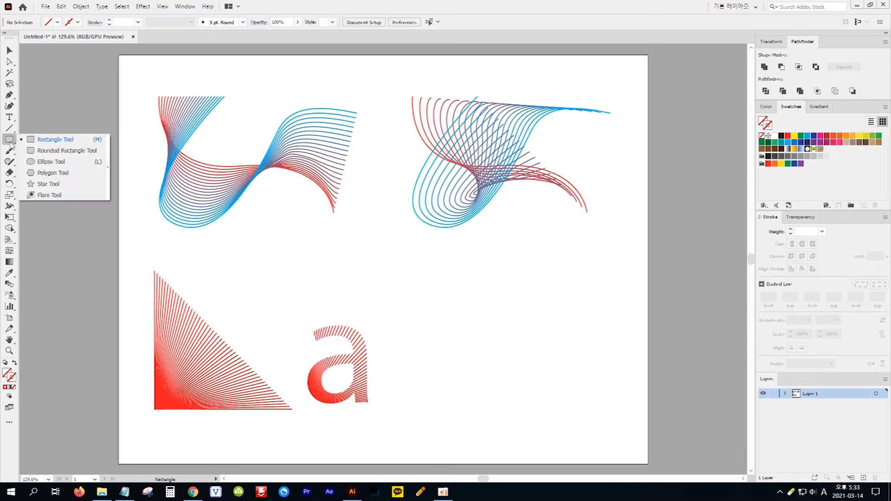
{"action": "left_click", "coordinate": [52, 140]}
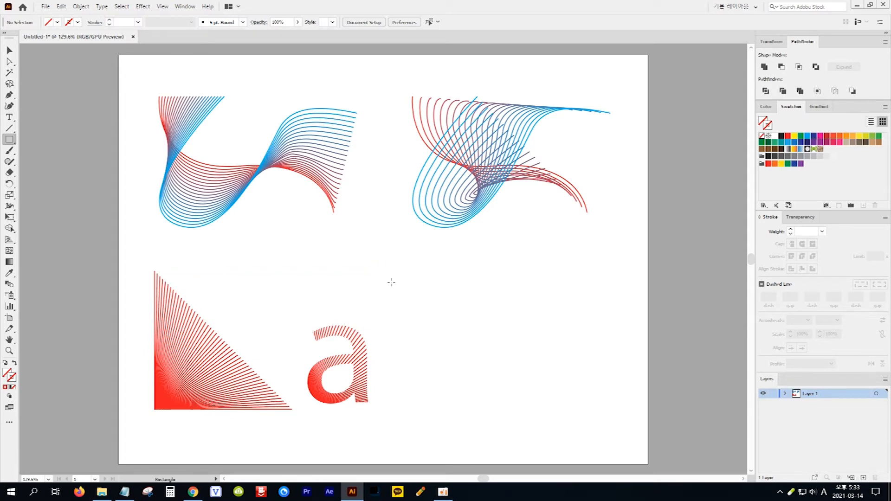
{"action": "left_click_drag", "start_coordinate": [386, 271], "coordinate": [523, 332]}
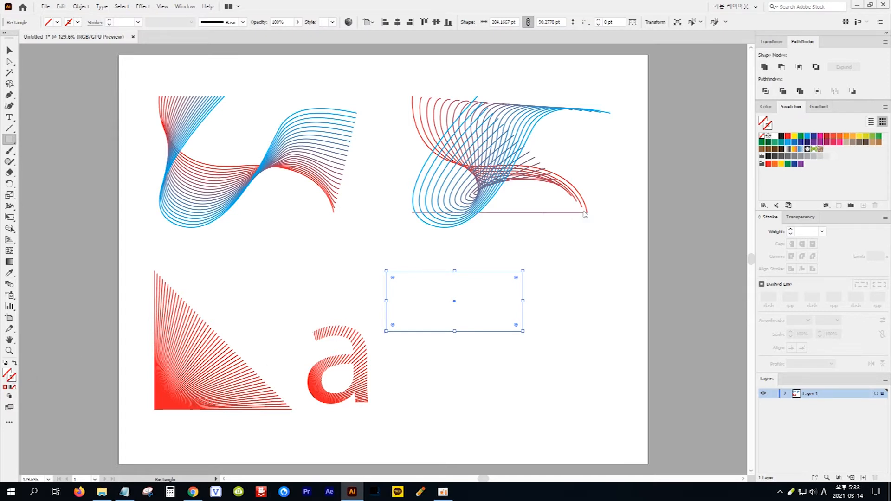
{"action": "left_click", "coordinate": [787, 137]}
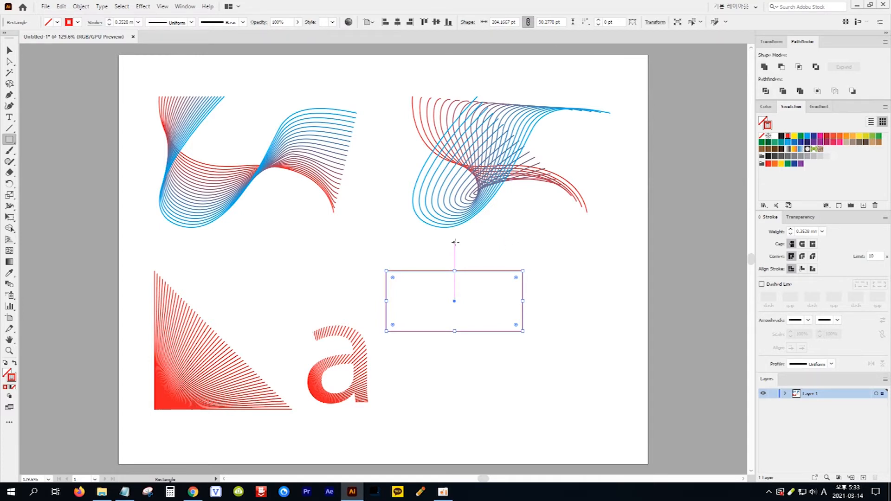
{"action": "left_click_drag", "start_coordinate": [455, 242], "coordinate": [570, 357]}
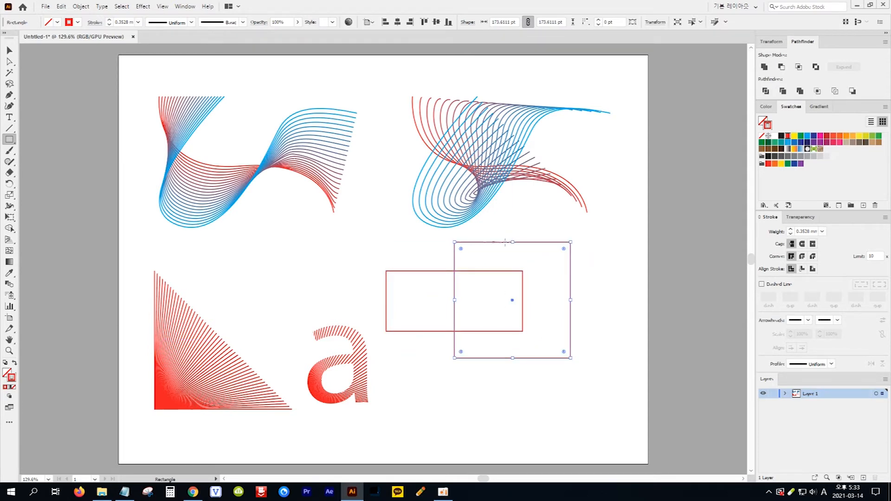
{"action": "left_click", "coordinate": [806, 137]}
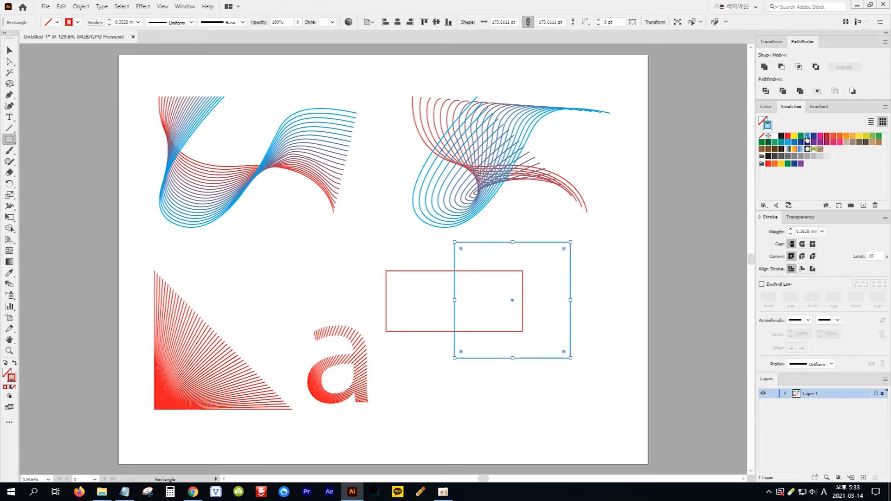
Step: Select the red rectangle and the blue square and make a blend from them
{"action": "left_click", "coordinate": [10, 51]}
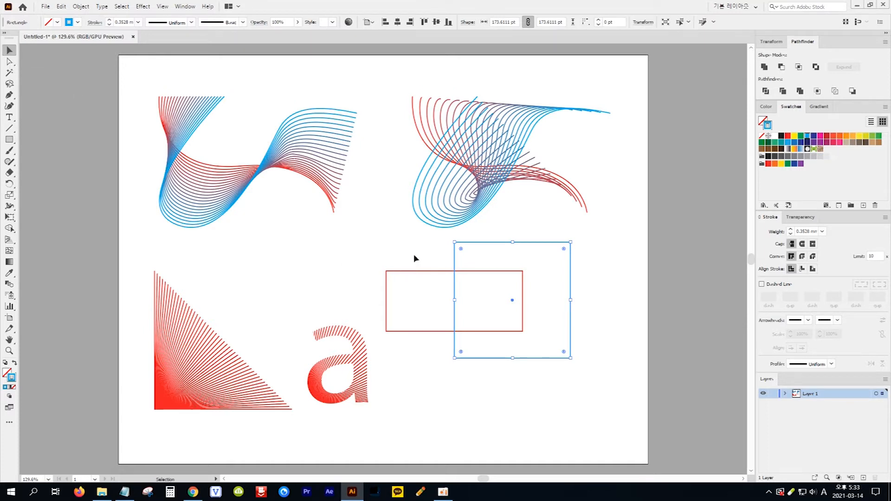
{"action": "left_click_drag", "start_coordinate": [416, 252], "coordinate": [493, 300]}
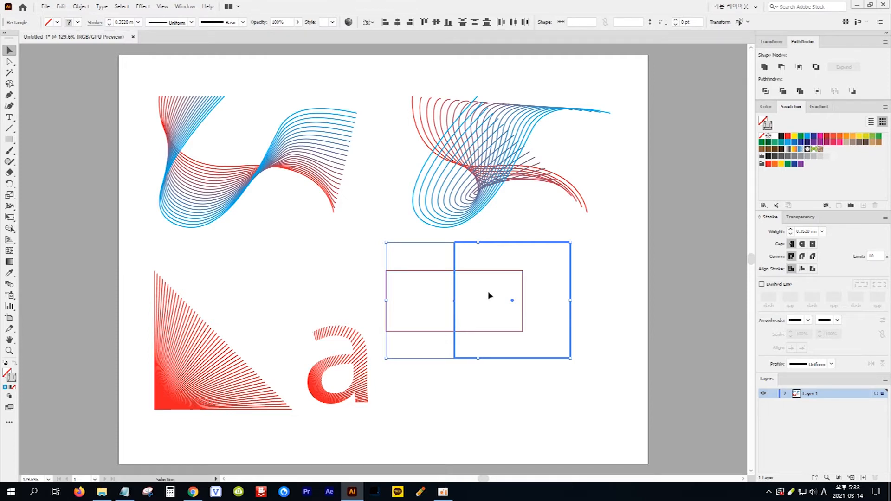
{"action": "left_click", "coordinate": [81, 8]}
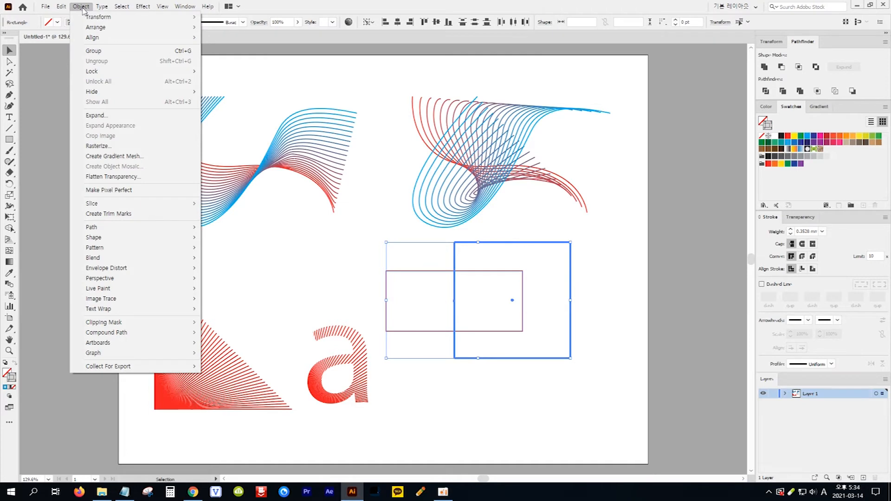
{"action": "mouse_move", "coordinate": [186, 261]}
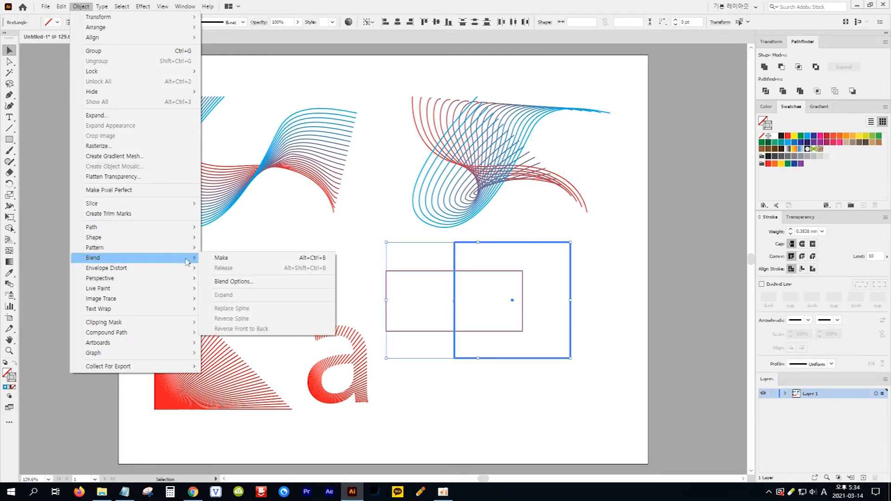
{"action": "left_click", "coordinate": [243, 263]}
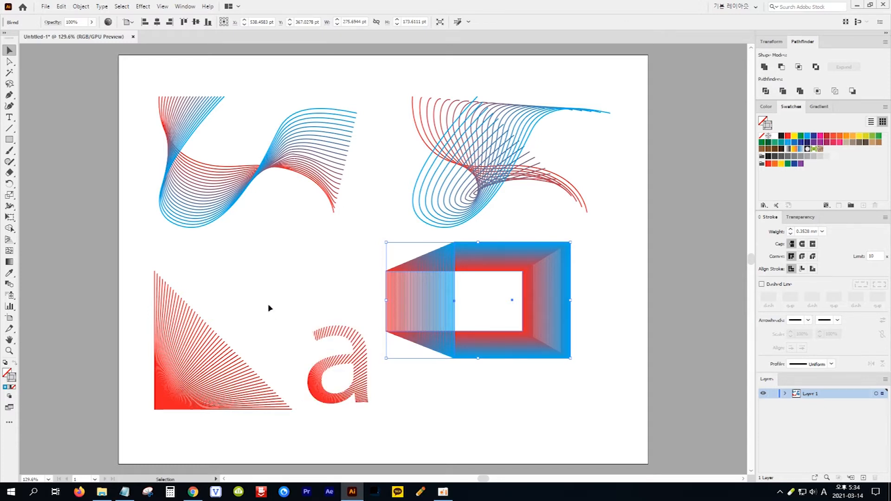
Step: Set the rectangle blend's spacing to 30 specified steps
{"action": "double_click", "coordinate": [9, 284]}
{"action": "left_click", "coordinate": [490, 222]}
{"action": "type", "text": "30"}
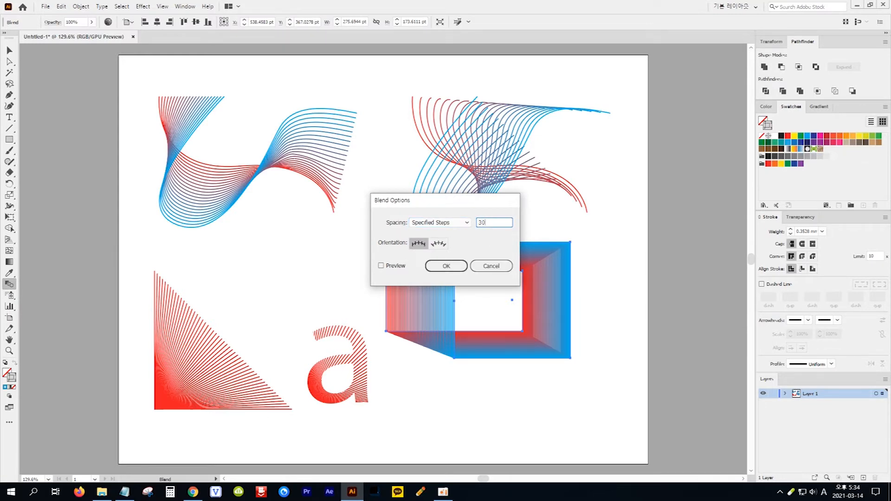
{"action": "left_click", "coordinate": [449, 267]}
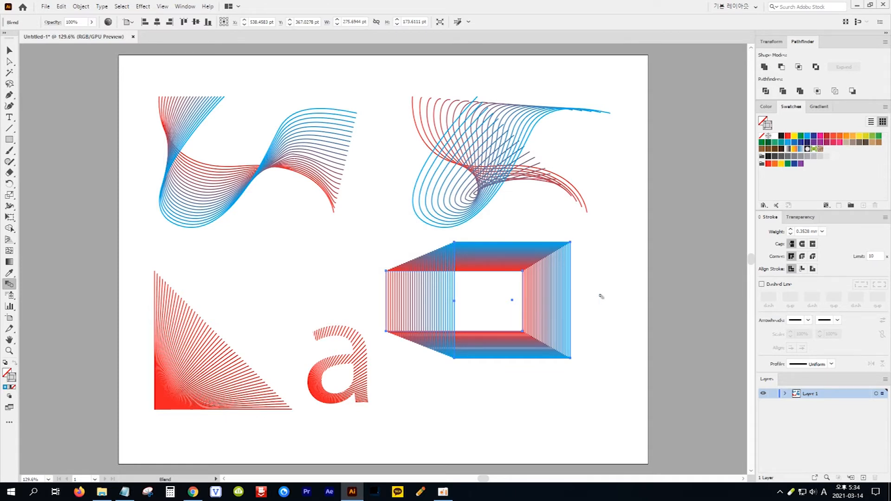
Step: Move both curve blends, the red fan, the clipped letter and the rectangle blend up and left to free the artboard's lower area
{"action": "left_click", "coordinate": [9, 50]}
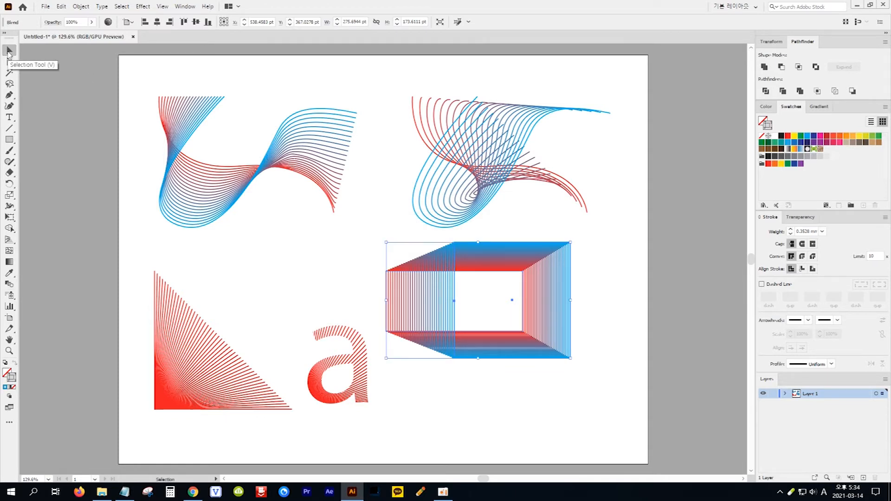
{"action": "left_click_drag", "start_coordinate": [294, 163], "coordinate": [280, 141]}
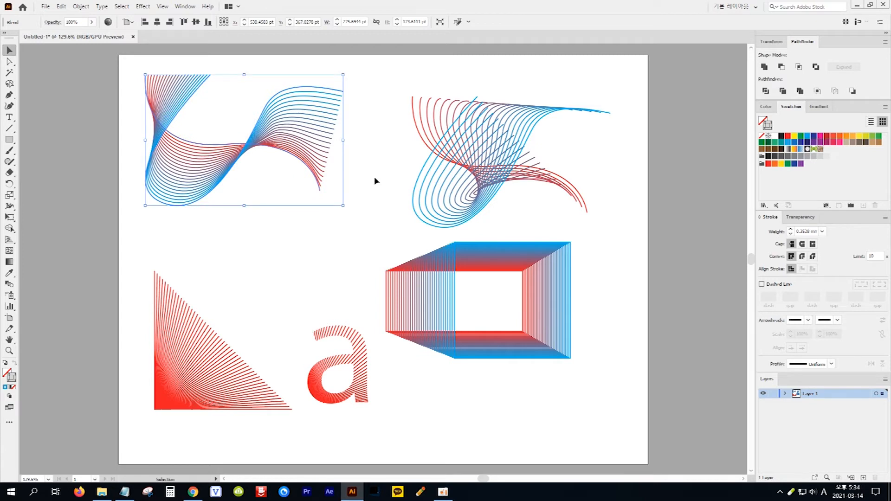
{"action": "left_click_drag", "start_coordinate": [442, 149], "coordinate": [418, 143]}
{"action": "left_click_drag", "start_coordinate": [207, 342], "coordinate": [193, 287]}
{"action": "left_click_drag", "start_coordinate": [320, 376], "coordinate": [265, 247]}
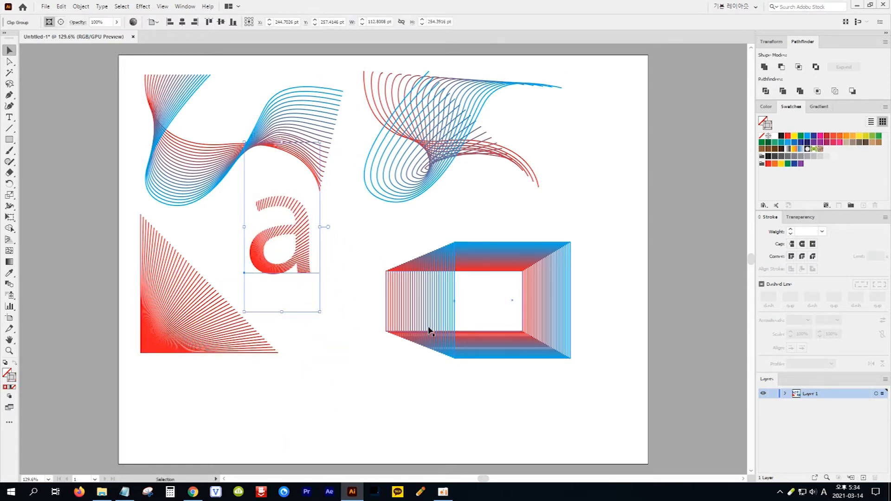
{"action": "left_click_drag", "start_coordinate": [424, 321], "coordinate": [394, 290]}
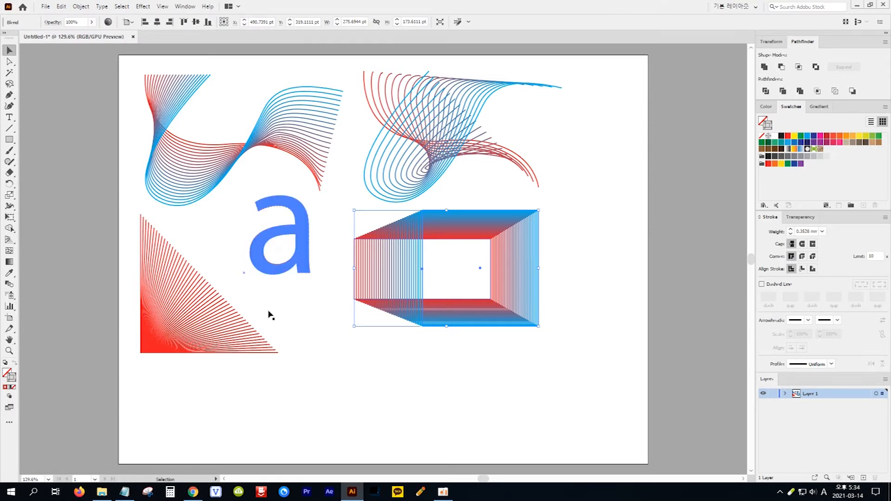
Step: Draw a red-stroked circle about 247 pt in diameter below the rectangle blend
{"action": "left_click", "coordinate": [9, 140]}
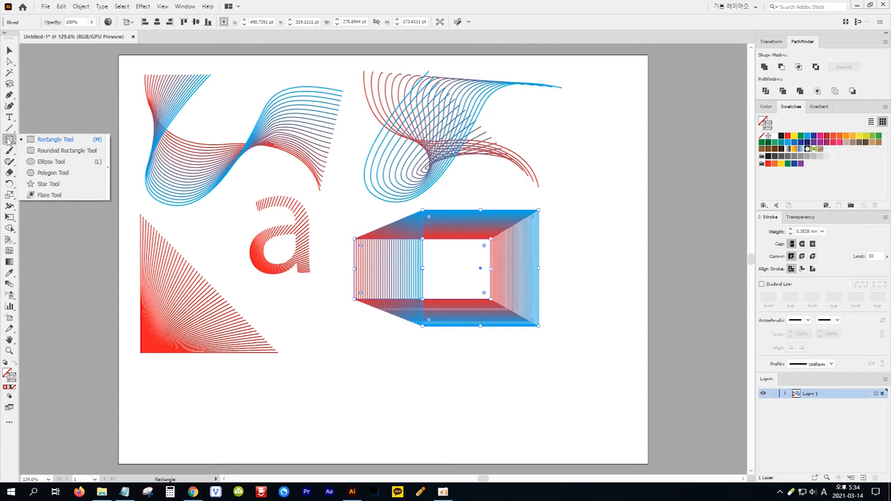
{"action": "left_click", "coordinate": [47, 162]}
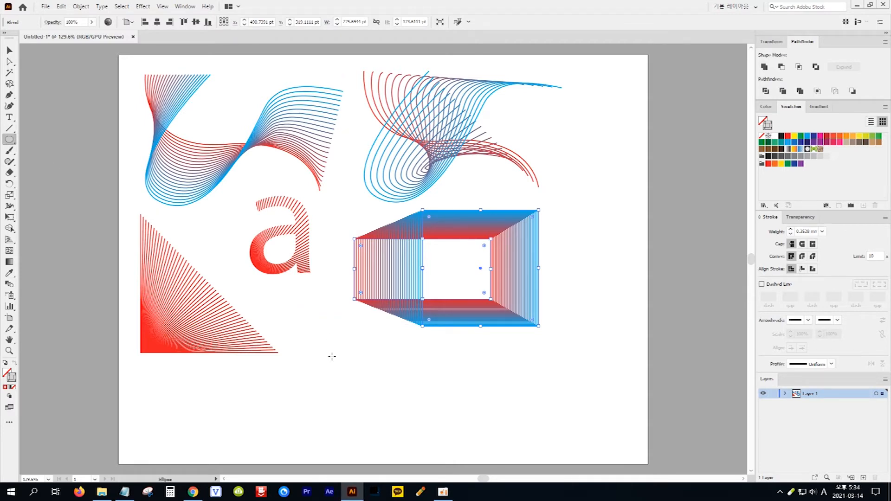
{"action": "left_click_drag", "start_coordinate": [325, 348], "coordinate": [490, 441]}
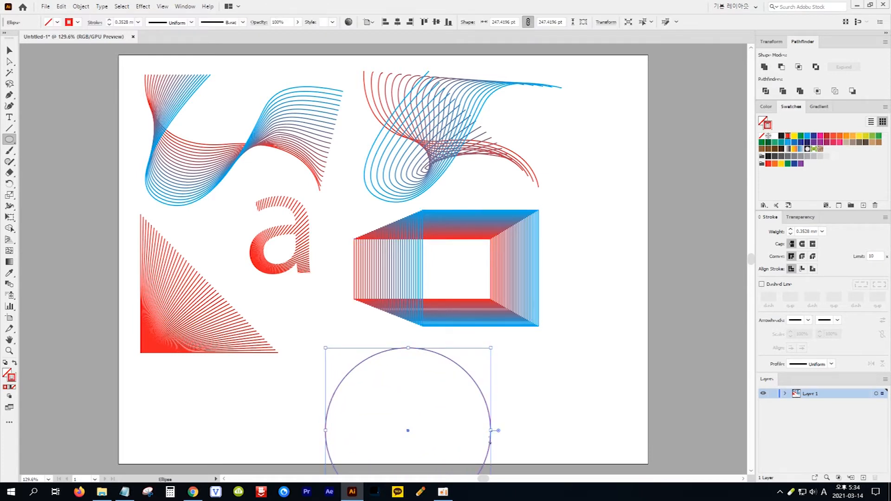
Step: Delete the new circle's bottom anchor point to leave an open upper half circle
{"action": "left_click", "coordinate": [9, 61]}
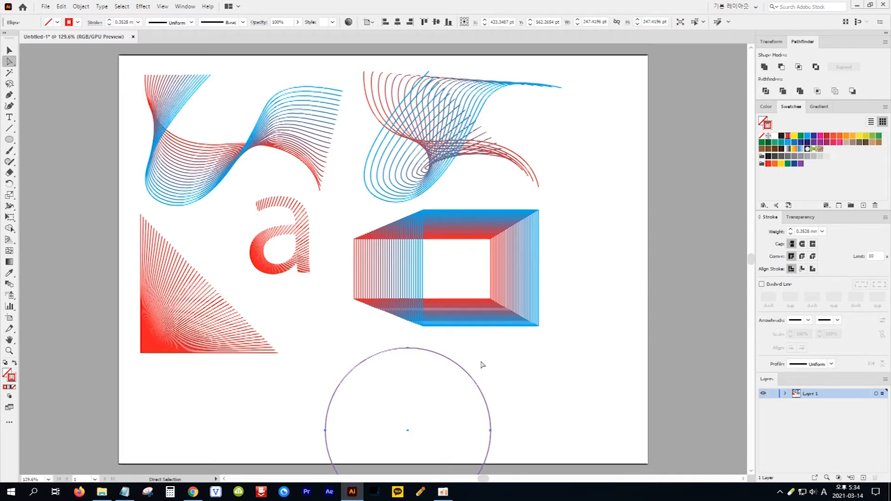
{"action": "scroll", "coordinate": [483, 364], "scroll_direction": "down", "scroll_amount": 3}
{"action": "left_click_drag", "start_coordinate": [400, 437], "coordinate": [423, 457]}
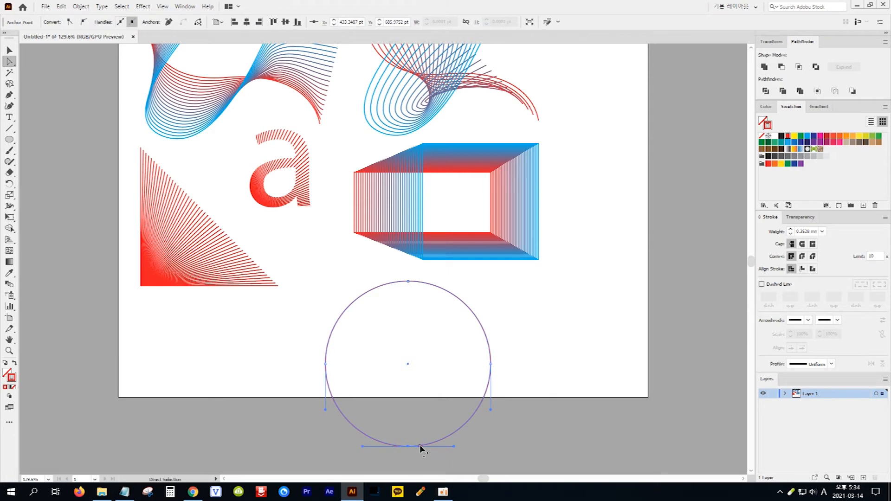
{"action": "key", "text": "Delete"}
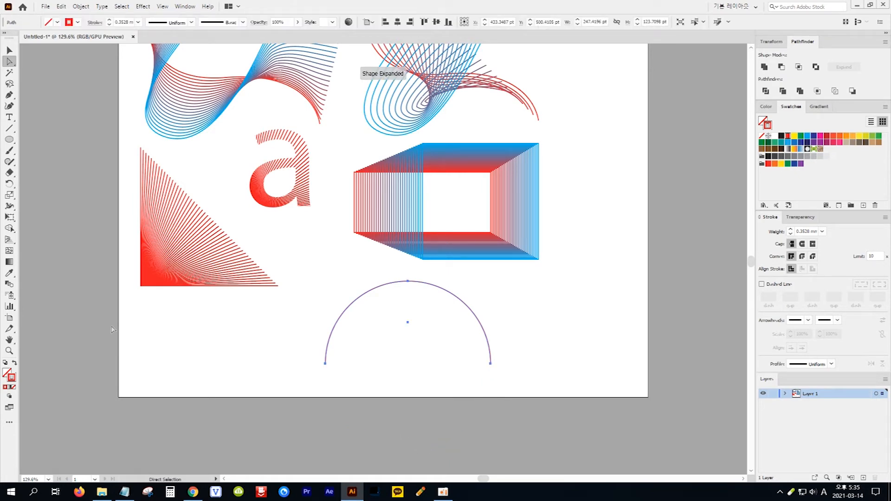
Step: Cut the half circle at its top anchor point with the Scissors tool and give the right-hand arc a blue stroke
{"action": "double_click", "coordinate": [9, 340]}
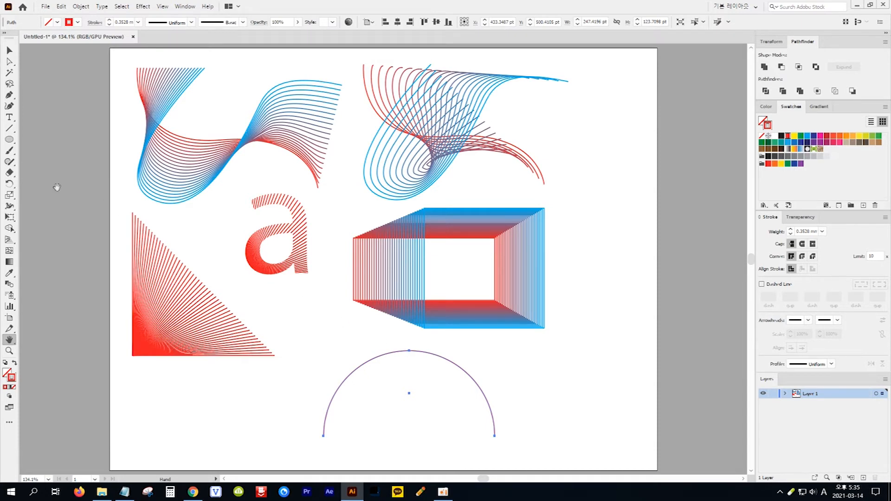
{"action": "left_click_drag", "start_coordinate": [9, 172], "coordinate": [42, 183]}
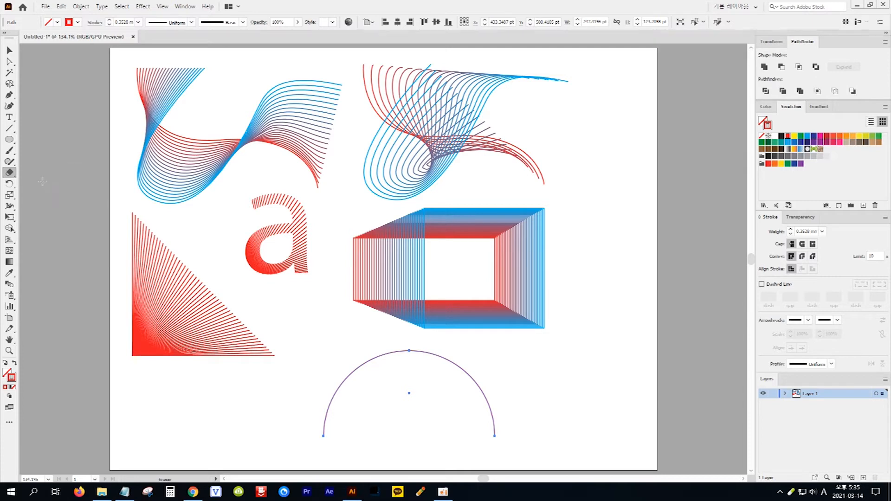
{"action": "left_click", "coordinate": [409, 351]}
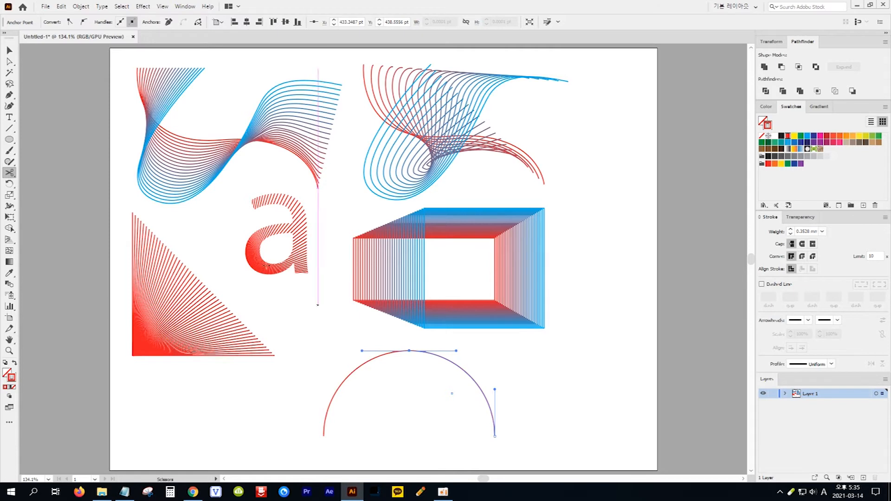
{"action": "left_click", "coordinate": [10, 52]}
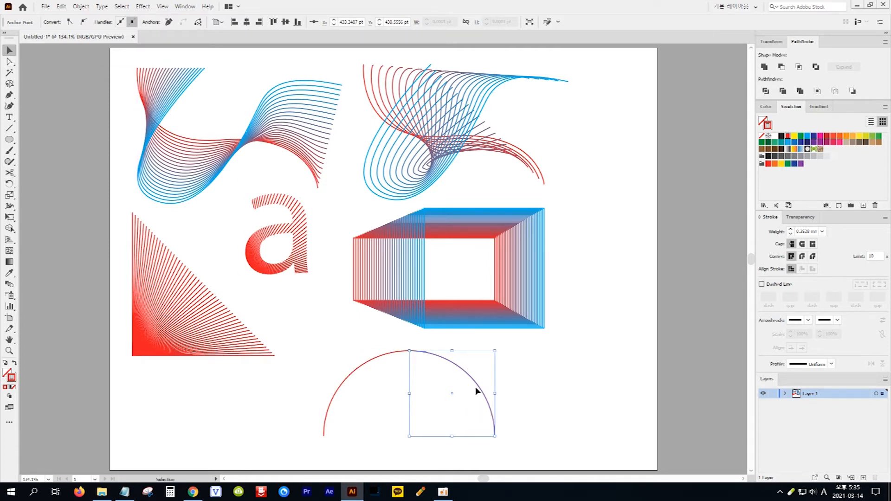
{"action": "left_click", "coordinate": [806, 137]}
Step: Select both arcs and blend them from the red arc's lower end to the blue arc's lower end
{"action": "left_click_drag", "start_coordinate": [300, 385], "coordinate": [525, 408]}
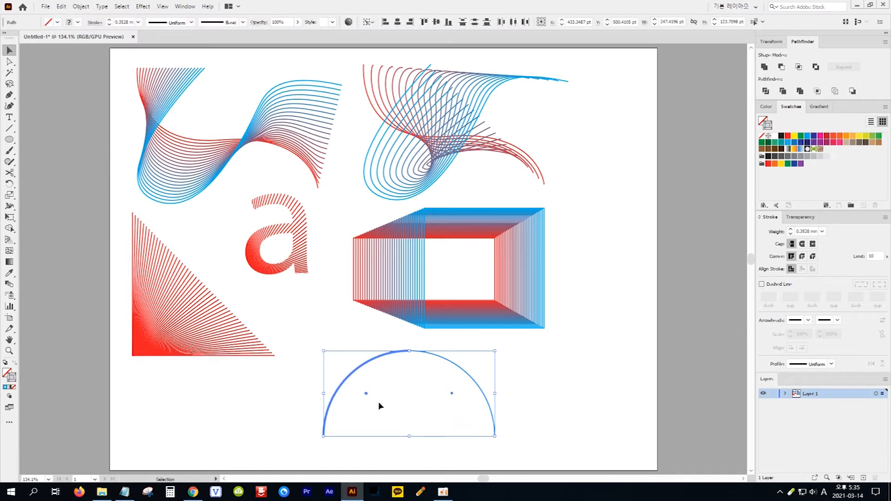
{"action": "left_click", "coordinate": [9, 284]}
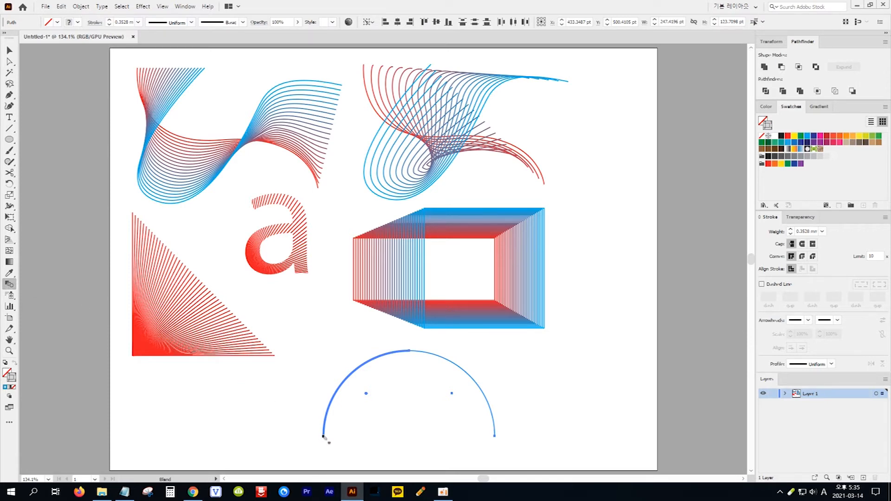
{"action": "left_click", "coordinate": [324, 437]}
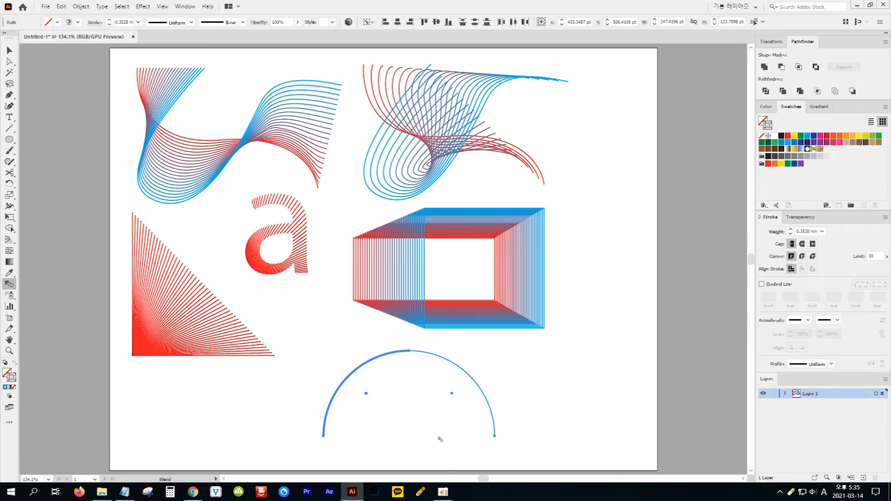
{"action": "left_click", "coordinate": [495, 436]}
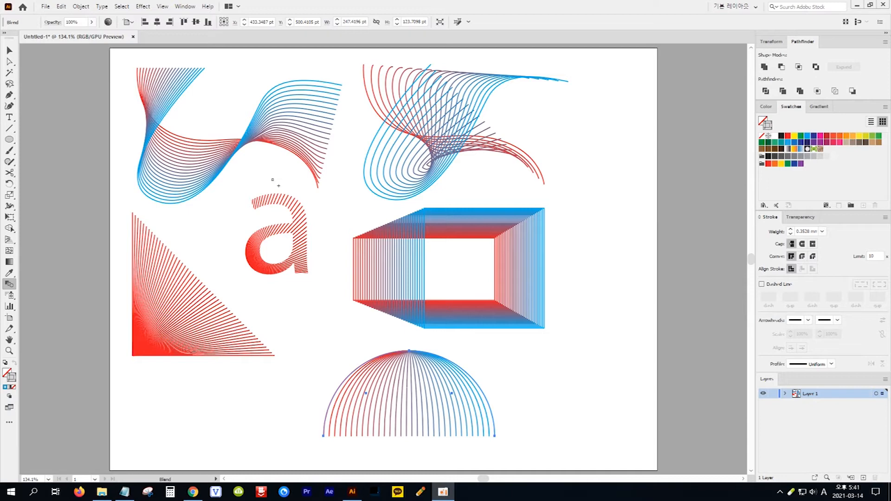
Step: Create a new Letter-size landscape RGB document, 792 by 612 pt
{"action": "left_click", "coordinate": [46, 7]}
{"action": "left_click", "coordinate": [60, 16]}
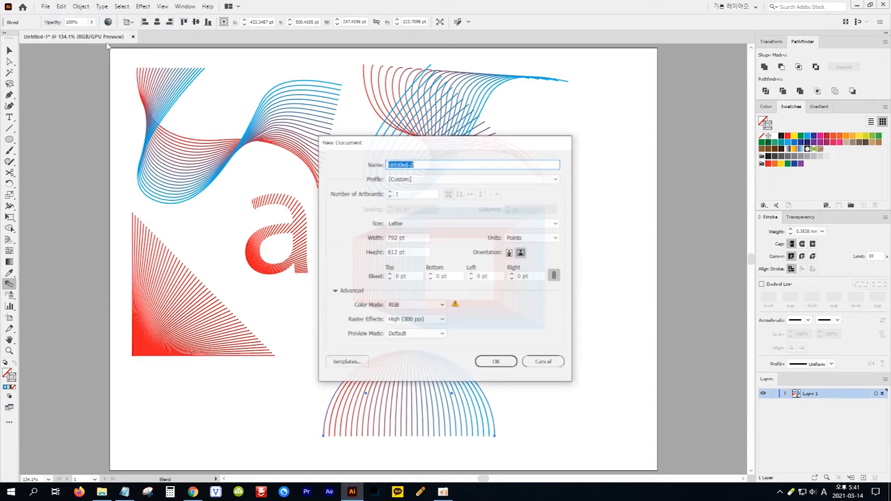
{"action": "left_click", "coordinate": [496, 362]}
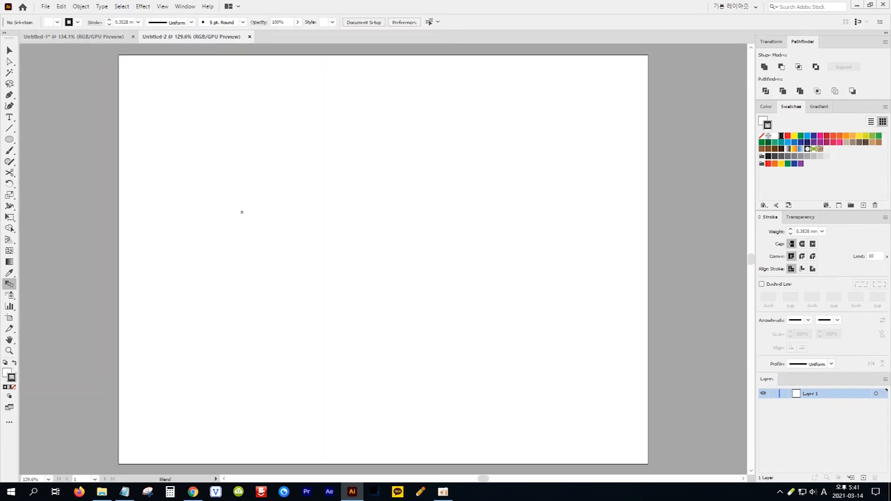
Step: Draw a circle about 83 pt in diameter with a red fill and no stroke in the artboard's upper left area
{"action": "left_click", "coordinate": [9, 140]}
{"action": "left_click_drag", "start_coordinate": [11, 142], "coordinate": [43, 162]}
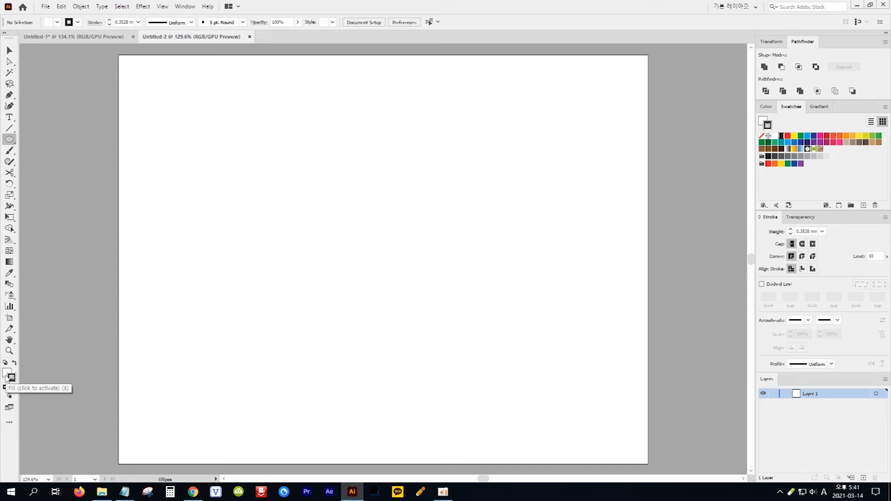
{"action": "left_click", "coordinate": [13, 387]}
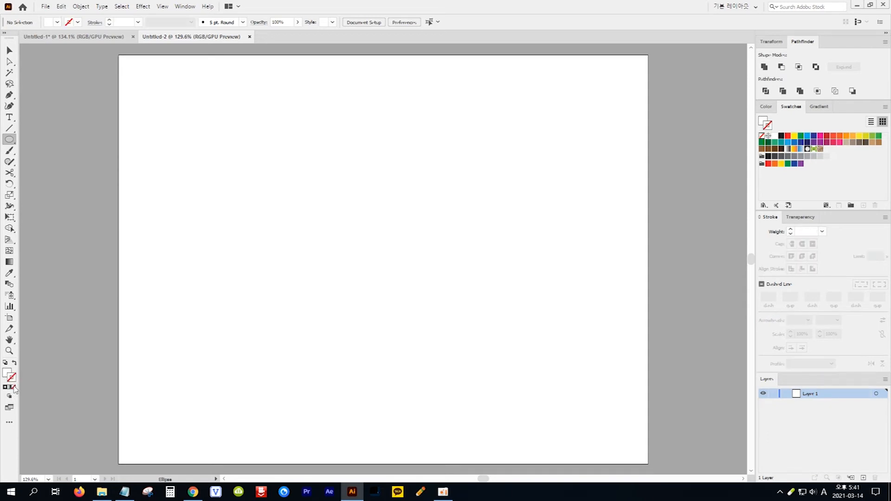
{"action": "left_click", "coordinate": [6, 372]}
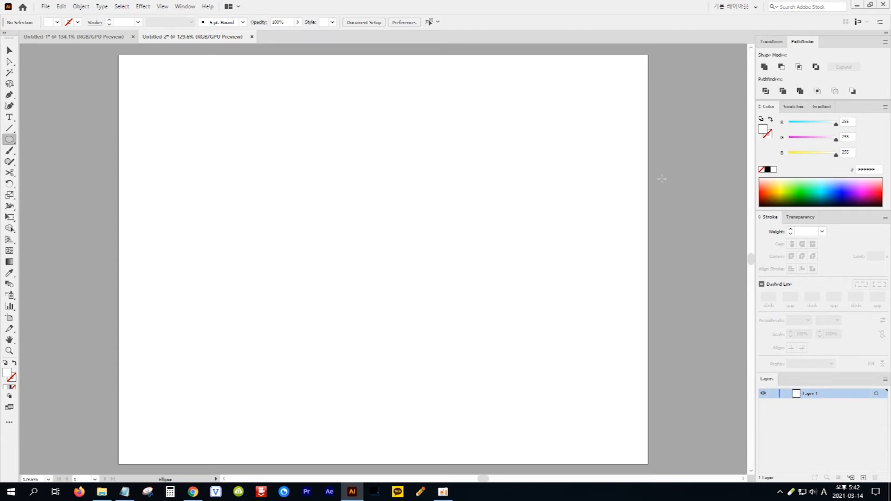
{"action": "left_click", "coordinate": [791, 108]}
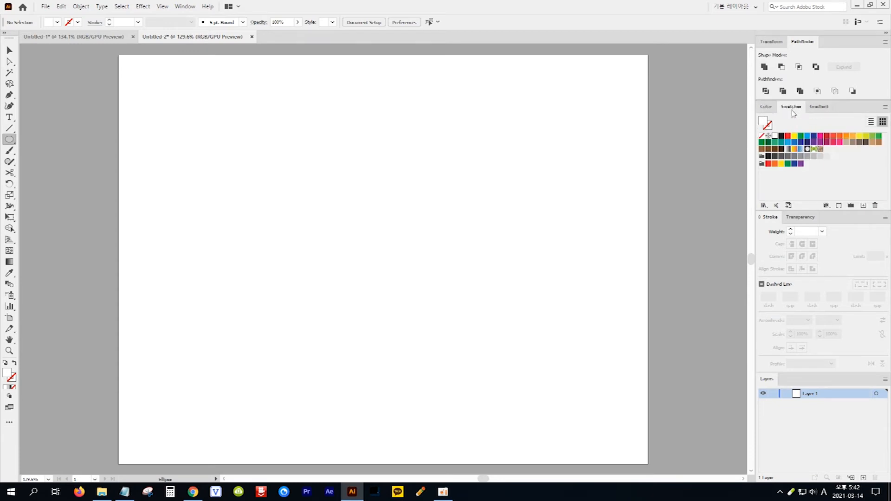
{"action": "left_click", "coordinate": [788, 136]}
{"action": "left_click_drag", "start_coordinate": [161, 113], "coordinate": [219, 170]}
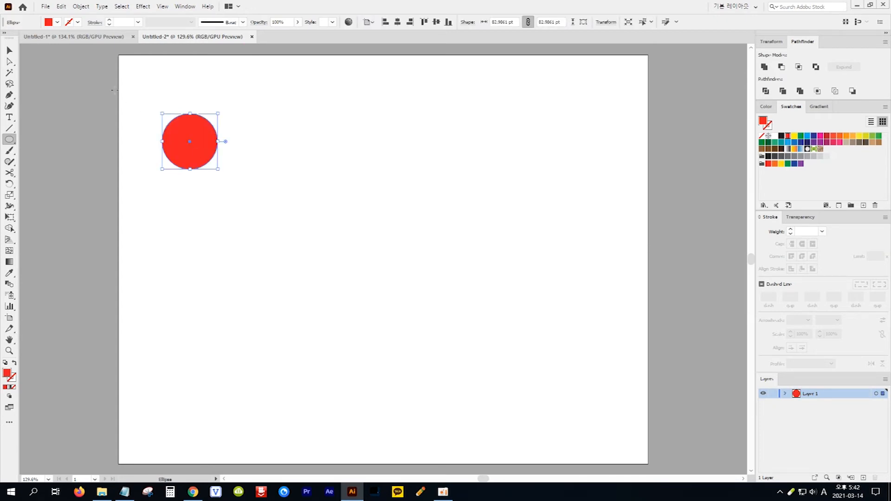
Step: Copy the red circle horizontally to the right, and copy the pair straight down to form a two-by-two grid
{"action": "left_click", "coordinate": [10, 50]}
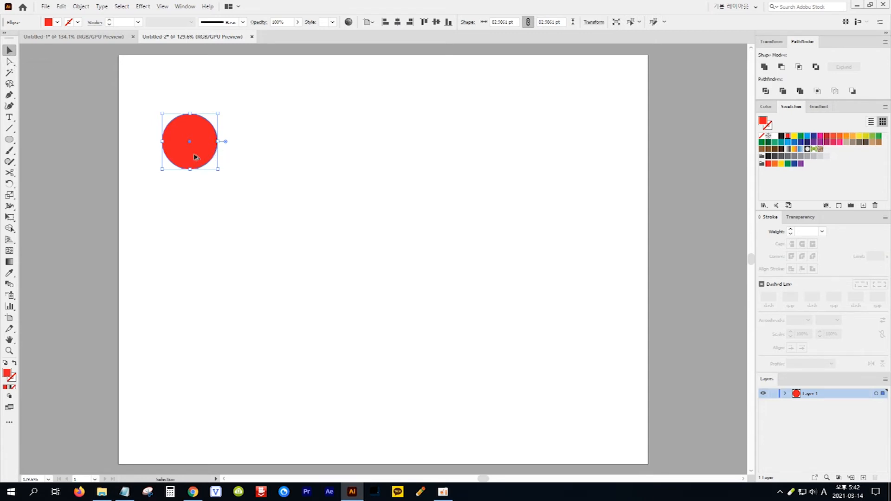
{"action": "left_click_drag", "start_coordinate": [194, 156], "coordinate": [325, 159]}
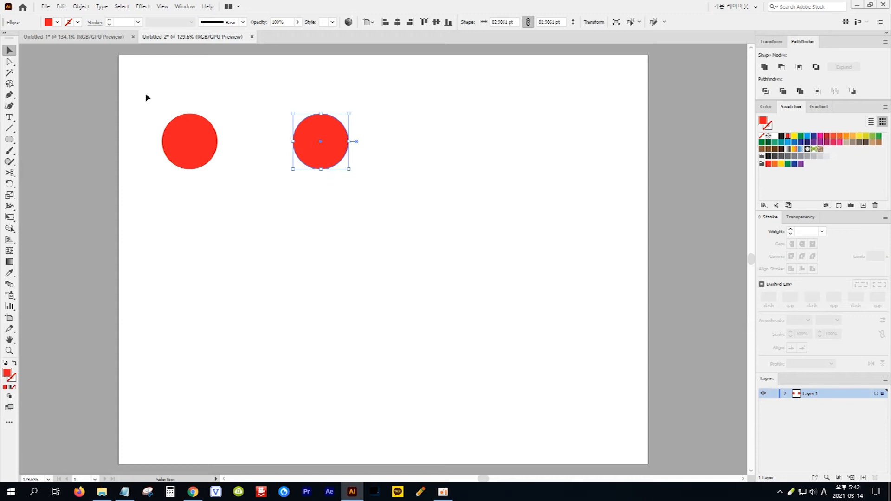
{"action": "left_click_drag", "start_coordinate": [168, 109], "coordinate": [364, 151]}
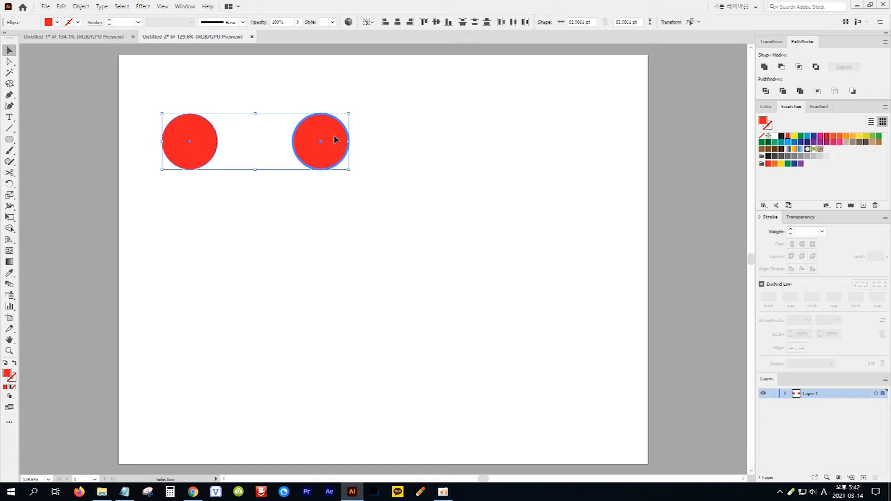
{"action": "left_click_drag", "start_coordinate": [334, 140], "coordinate": [343, 233]}
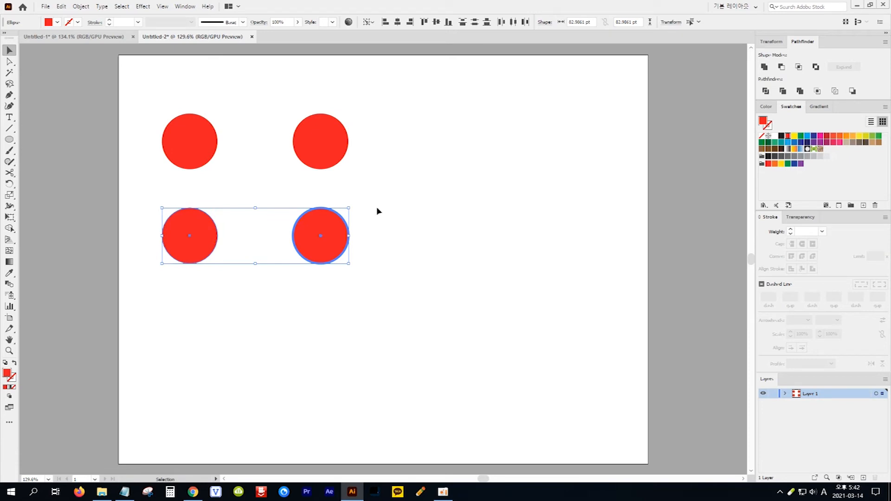
Step: Fill the upper right circle with blue, the lower left with dark green and the lower right with magenta-purple
{"action": "left_click", "coordinate": [330, 151]}
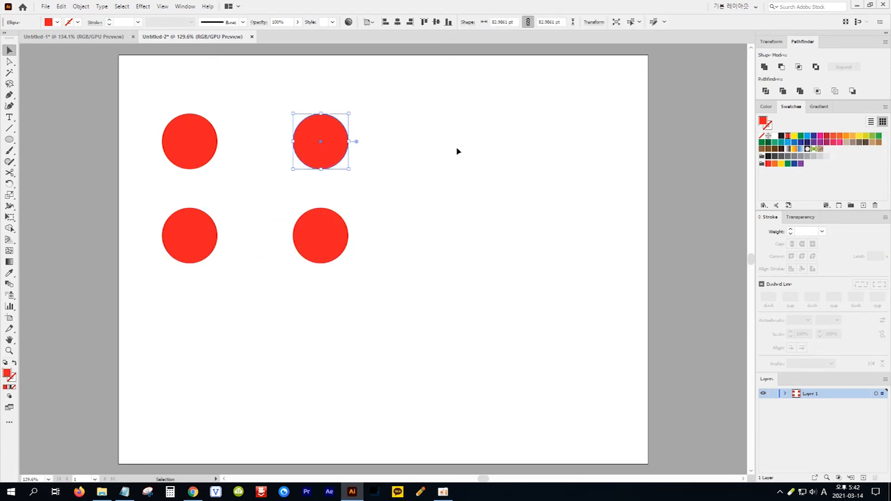
{"action": "left_click", "coordinate": [807, 136]}
{"action": "left_click", "coordinate": [205, 229]}
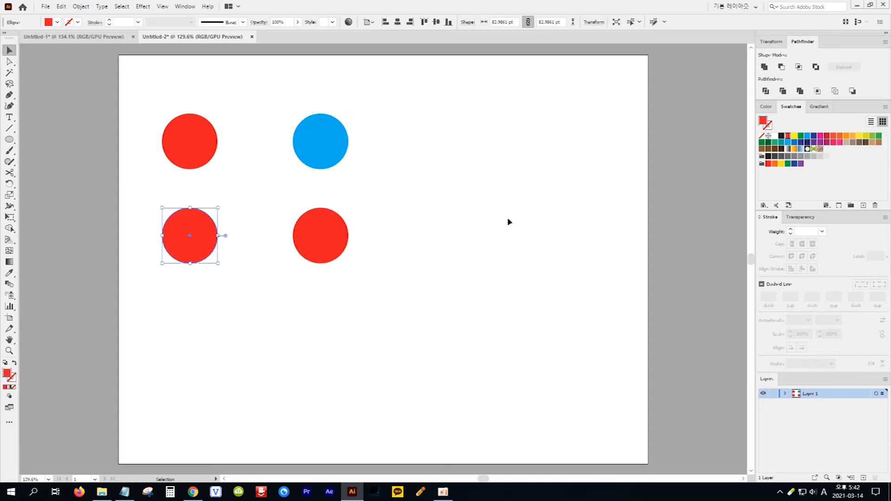
{"action": "left_click", "coordinate": [761, 143]}
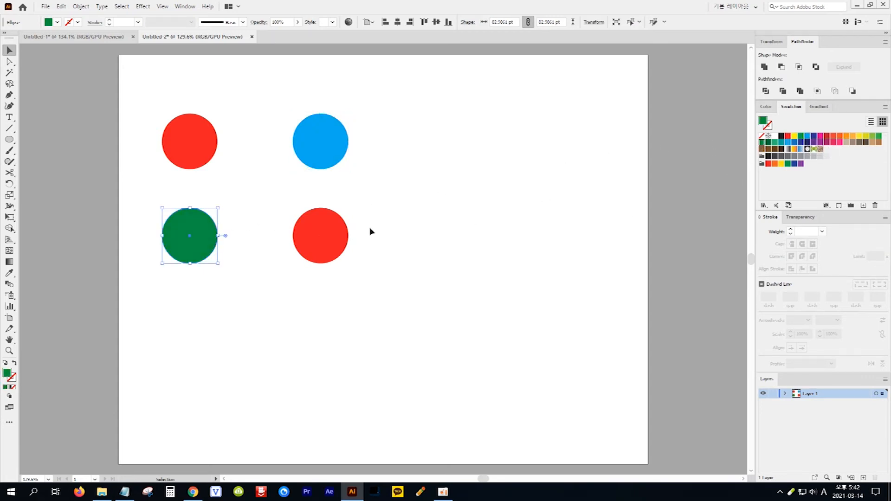
{"action": "left_click", "coordinate": [333, 237]}
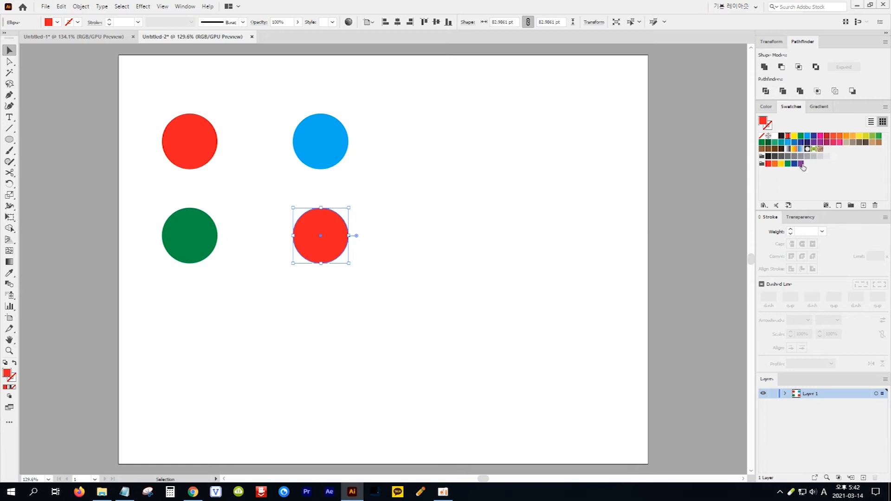
{"action": "left_click", "coordinate": [827, 143]}
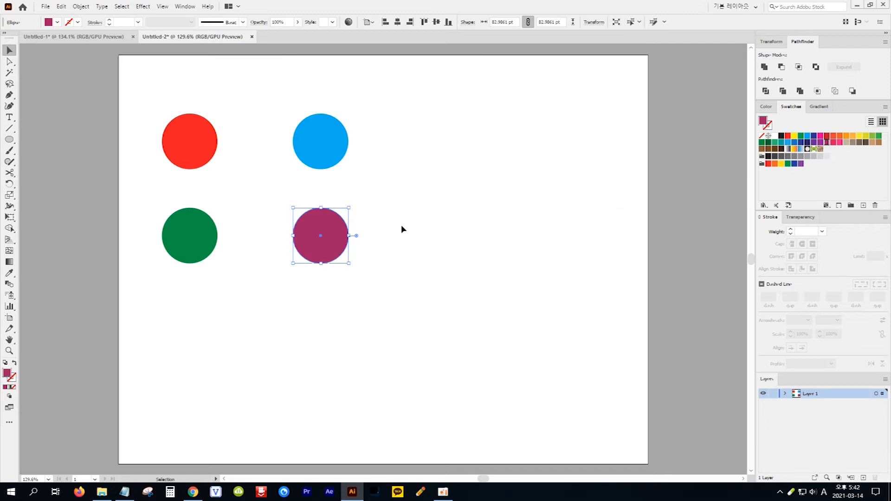
Step: Select all four circles and blend them in sequence from red through blue and magenta-purple to green
{"action": "left_click_drag", "start_coordinate": [133, 98], "coordinate": [371, 277]}
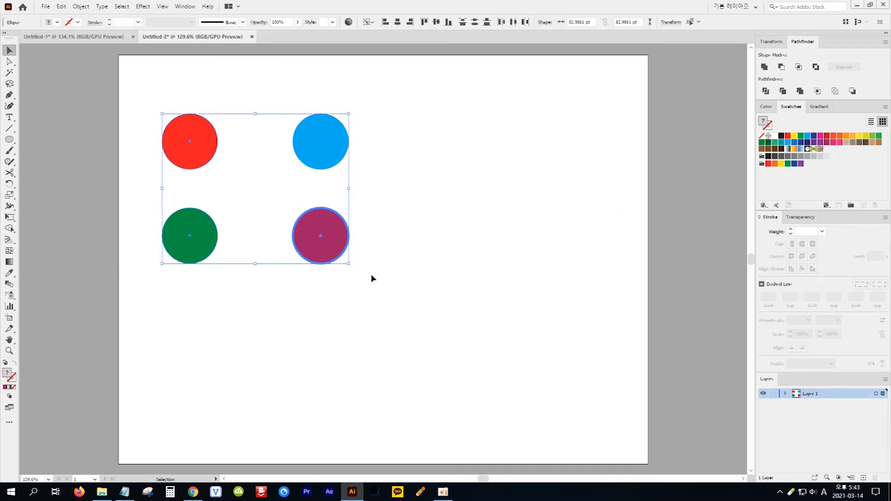
{"action": "left_click", "coordinate": [9, 286]}
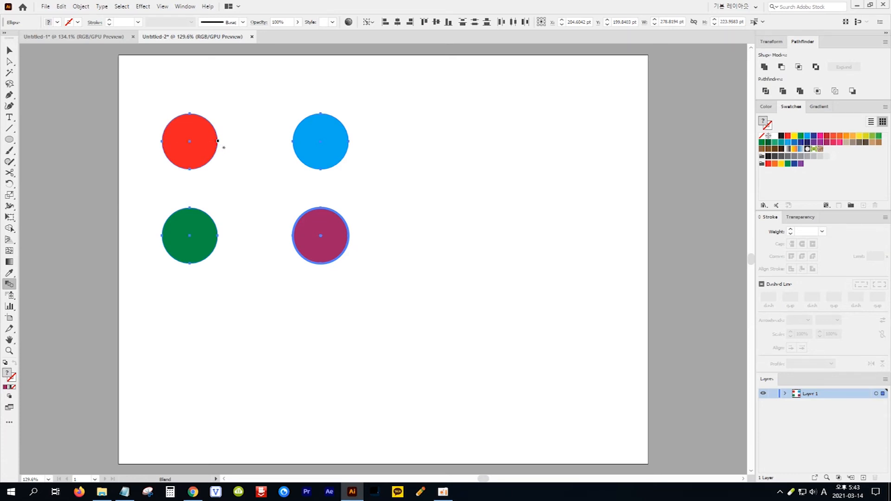
{"action": "left_click", "coordinate": [348, 142]}
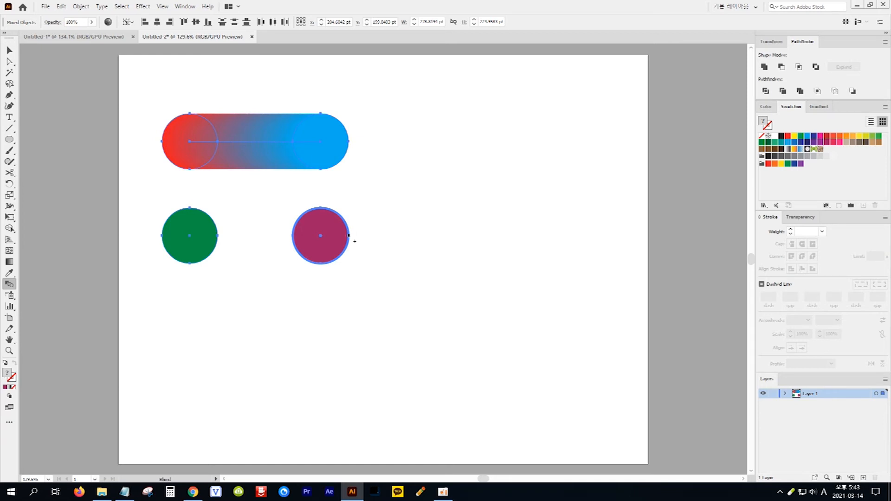
{"action": "left_click", "coordinate": [349, 235]}
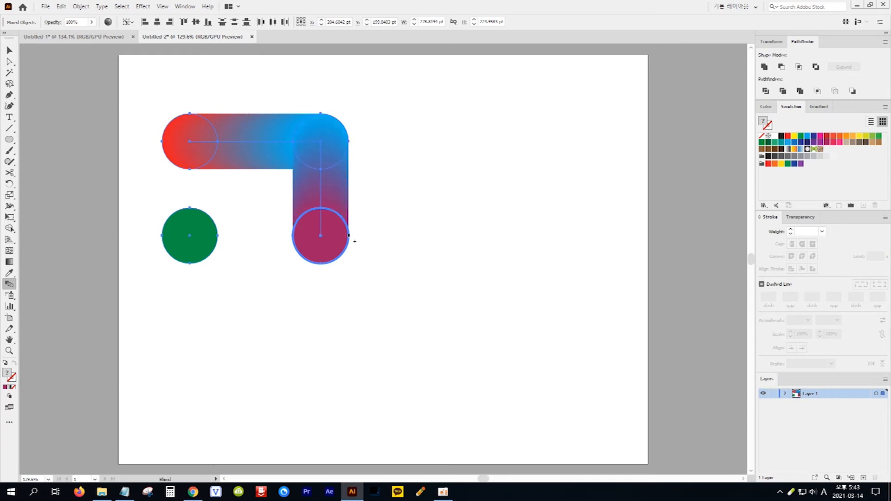
{"action": "left_click", "coordinate": [218, 235]}
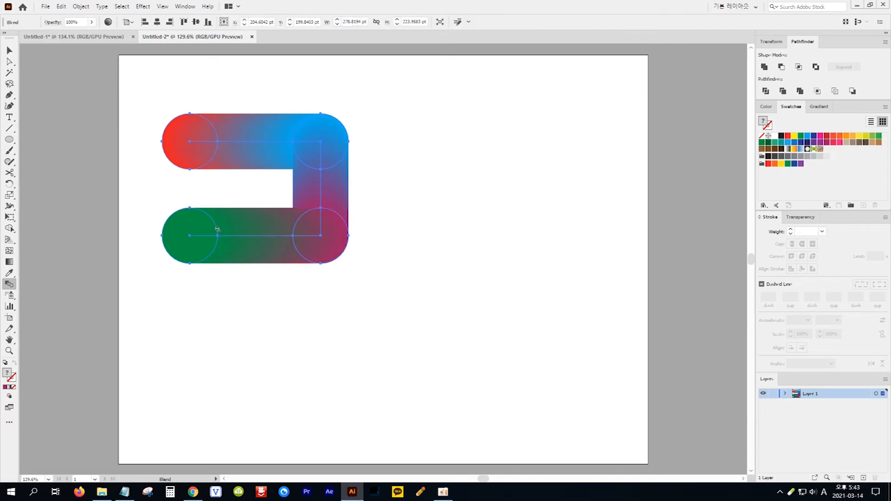
Step: Close the blend loop between the green and red circles, and set the blend spacing to 300 specified steps
{"action": "left_click", "coordinate": [217, 141]}
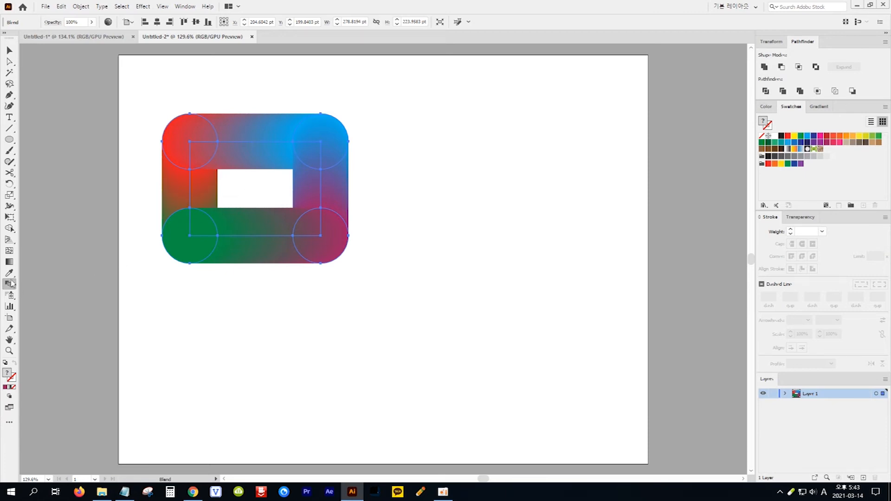
{"action": "double_click", "coordinate": [10, 283]}
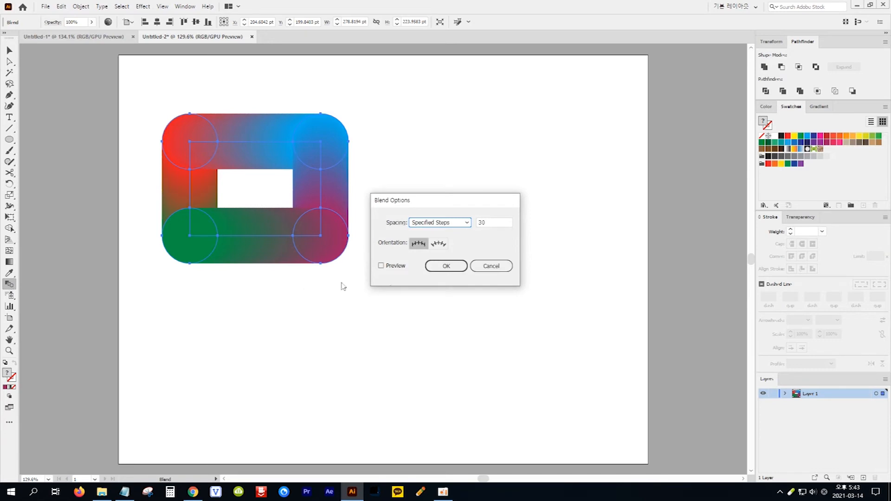
{"action": "left_click_drag", "start_coordinate": [491, 223], "coordinate": [475, 224]}
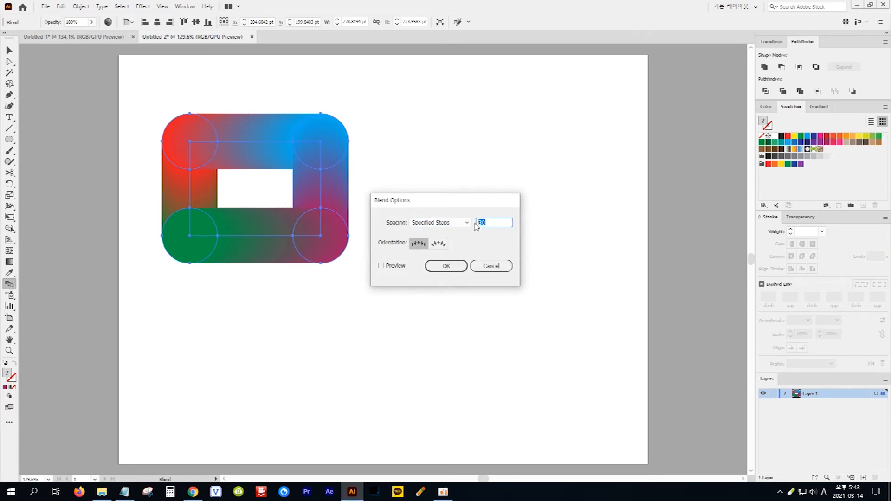
{"action": "type", "text": "300"}
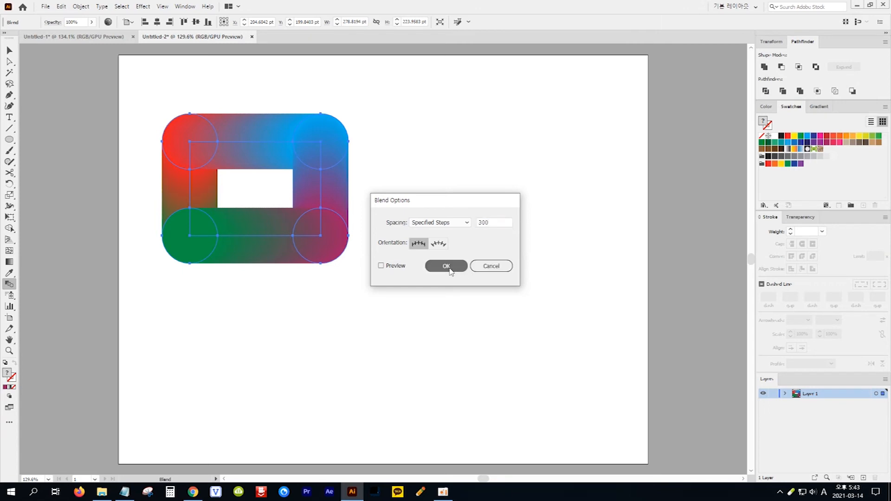
{"action": "left_click", "coordinate": [448, 266]}
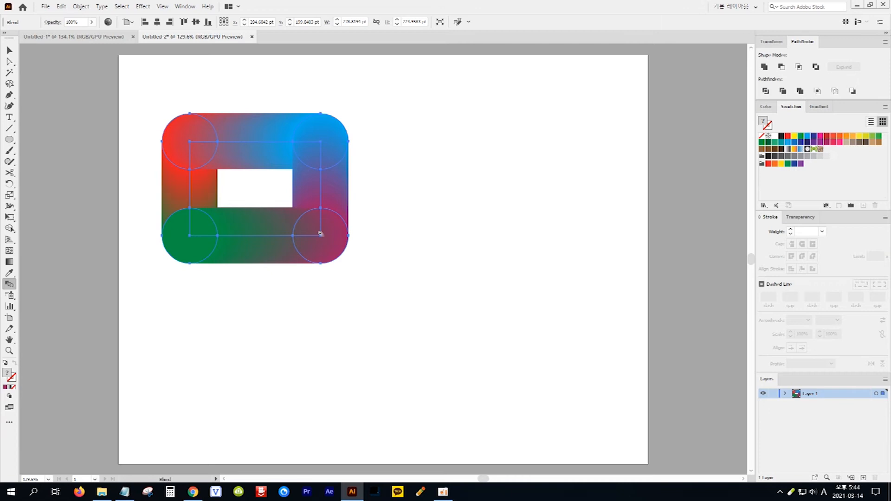
Step: Draw a circle about 118 pt in diameter beside the rectangular blend, with no fill and a red stroke
{"action": "left_click", "coordinate": [10, 140]}
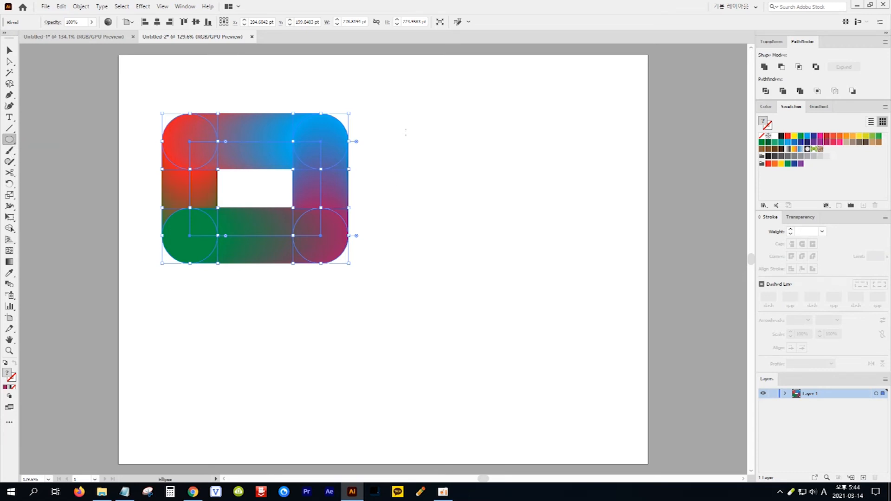
{"action": "left_click_drag", "start_coordinate": [398, 113], "coordinate": [478, 192]}
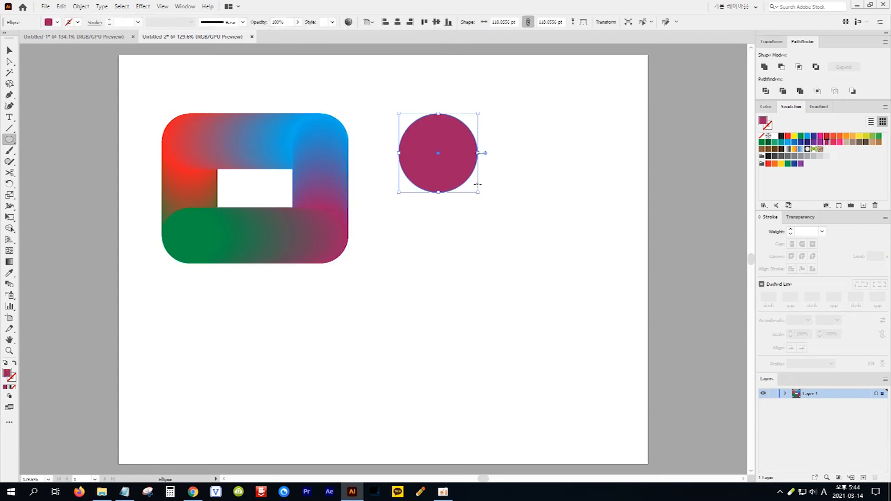
{"action": "left_click", "coordinate": [13, 387]}
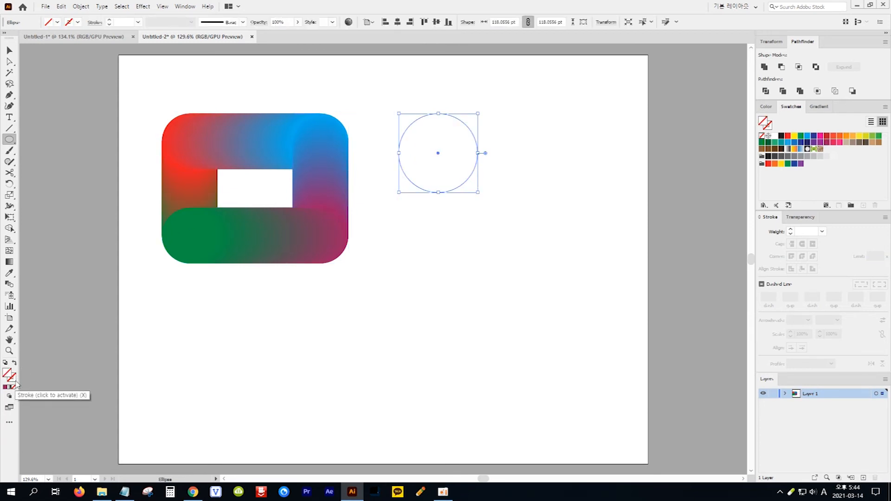
{"action": "left_click", "coordinate": [15, 381]}
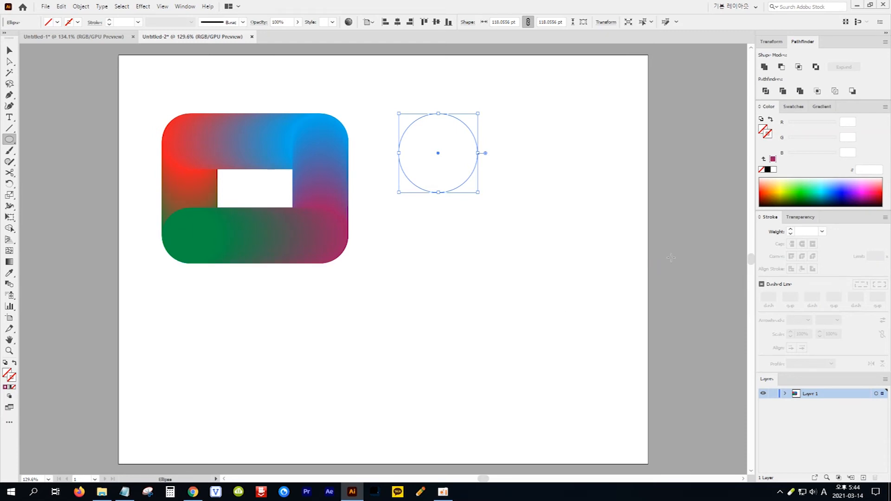
{"action": "left_click", "coordinate": [791, 107]}
{"action": "left_click", "coordinate": [788, 136]}
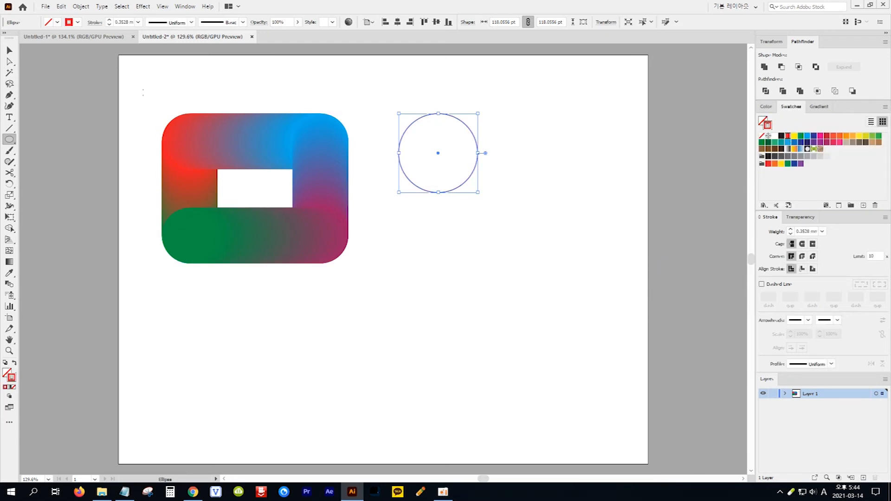
Step: Copy the red circle outline straight down twice to form an evenly spaced column of three
{"action": "left_click", "coordinate": [10, 51]}
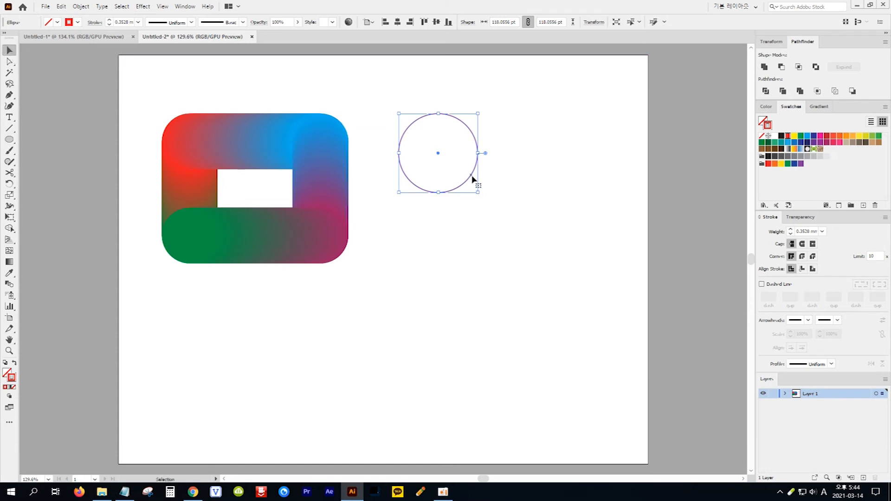
{"action": "left_click_drag", "start_coordinate": [473, 174], "coordinate": [478, 282]}
{"action": "key", "text": "ctrl+d"}
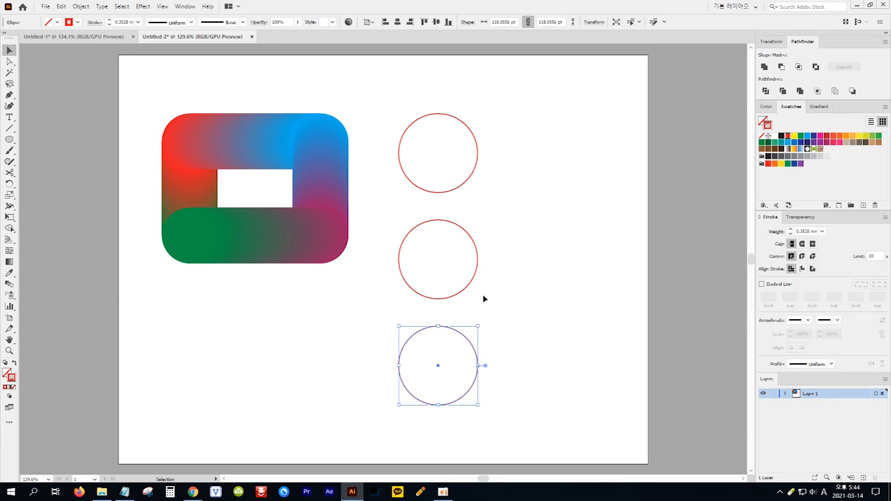
Step: Copy the middle circle horizontally to the right and enlarge the copy from its centre to about 164 pt in diameter
{"action": "left_click", "coordinate": [457, 296]}
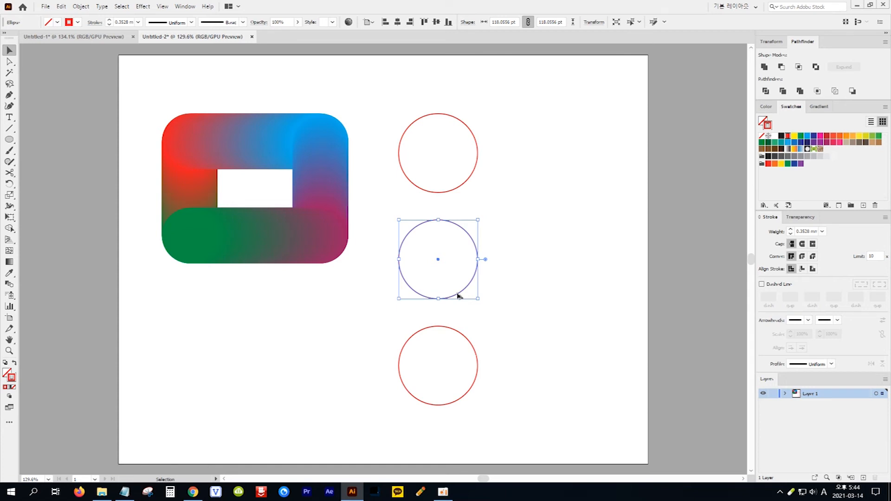
{"action": "left_click_drag", "start_coordinate": [457, 297], "coordinate": [571, 294]}
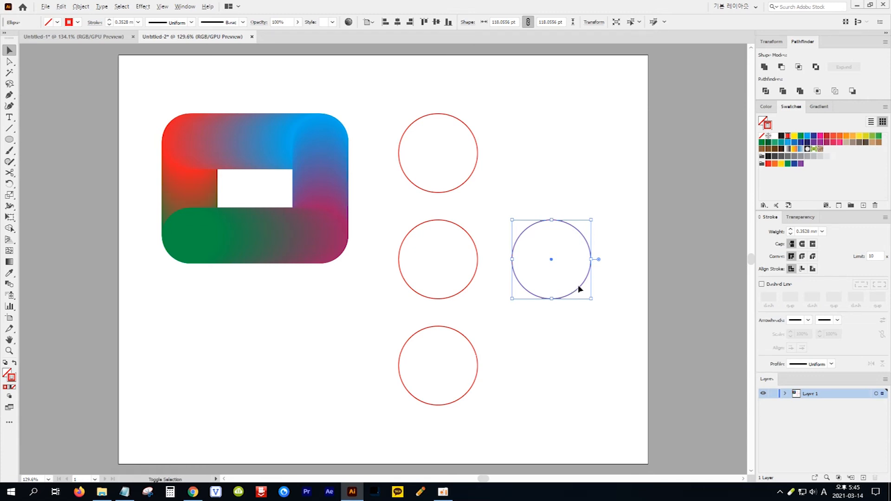
{"action": "left_click_drag", "start_coordinate": [590, 298], "coordinate": [606, 315]}
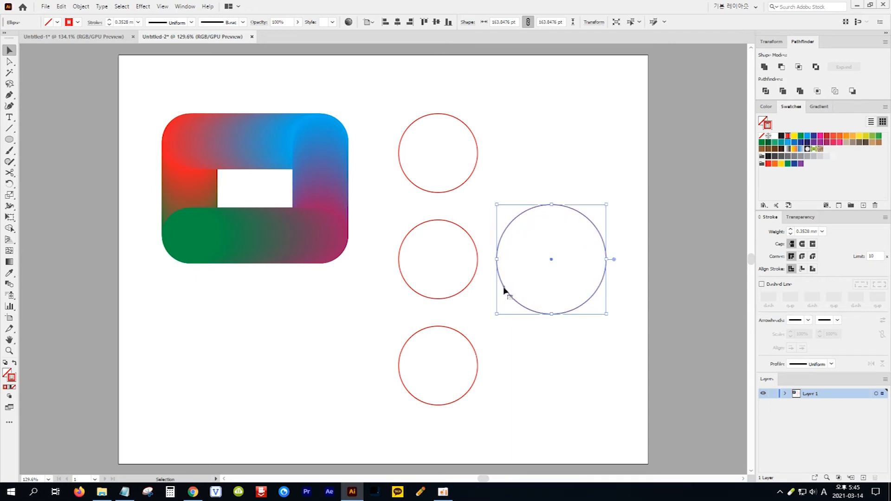
Step: Change the stroke of the column's middle circle to green and of the lowest circle to blue
{"action": "left_click", "coordinate": [472, 239]}
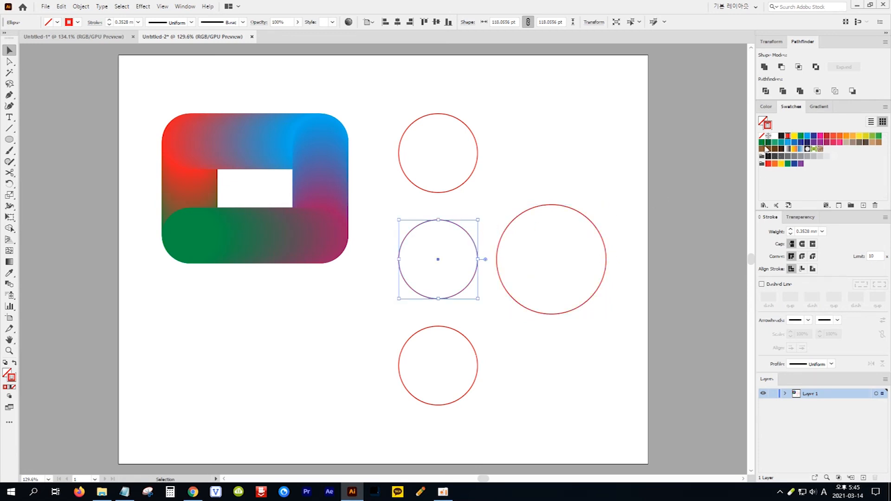
{"action": "left_click", "coordinate": [878, 136]}
{"action": "left_click", "coordinate": [478, 379]}
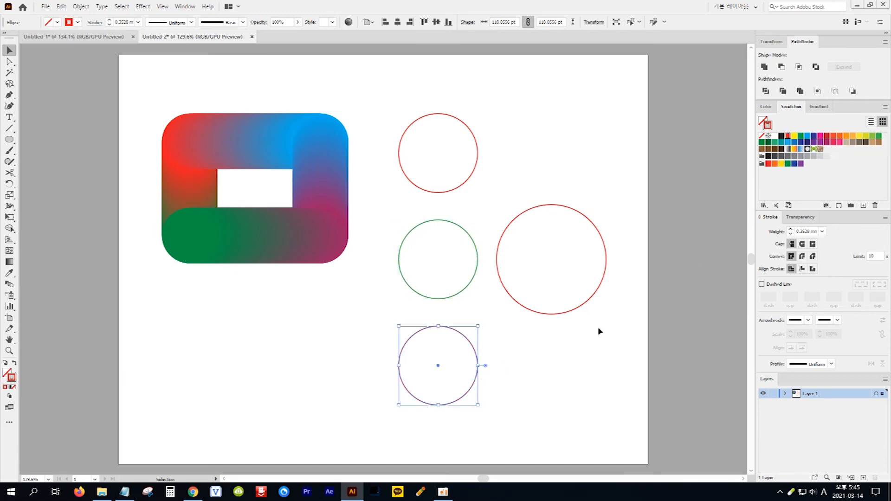
{"action": "left_click", "coordinate": [807, 136]}
Step: Blend the three stacked circles and reduce the number of specified steps to leave the individual outlines distinct
{"action": "left_click_drag", "start_coordinate": [432, 206], "coordinate": [444, 358]}
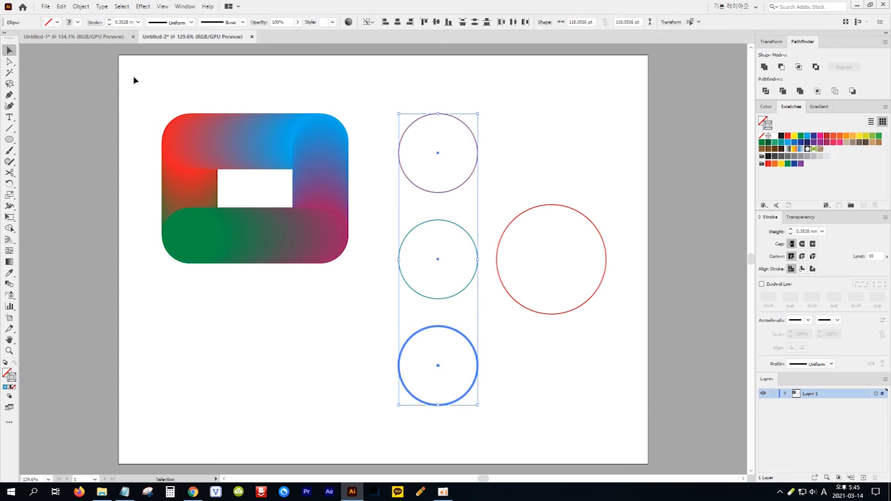
{"action": "left_click", "coordinate": [82, 7]}
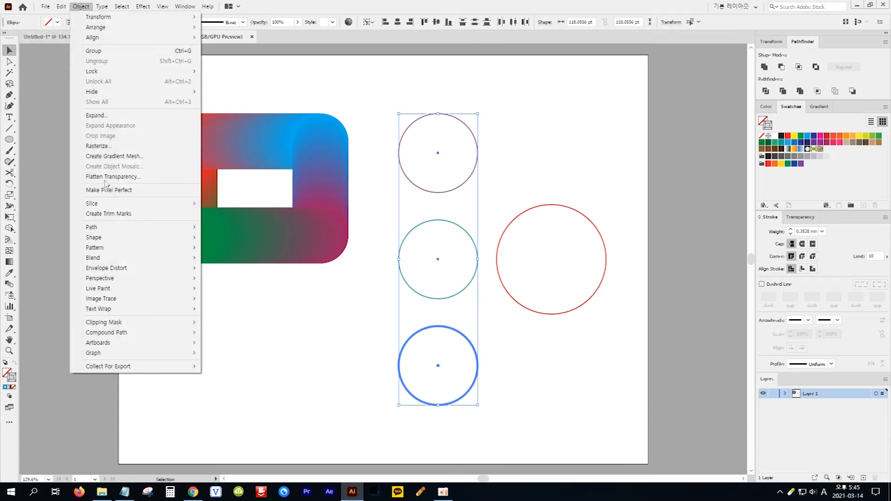
{"action": "mouse_move", "coordinate": [162, 259]}
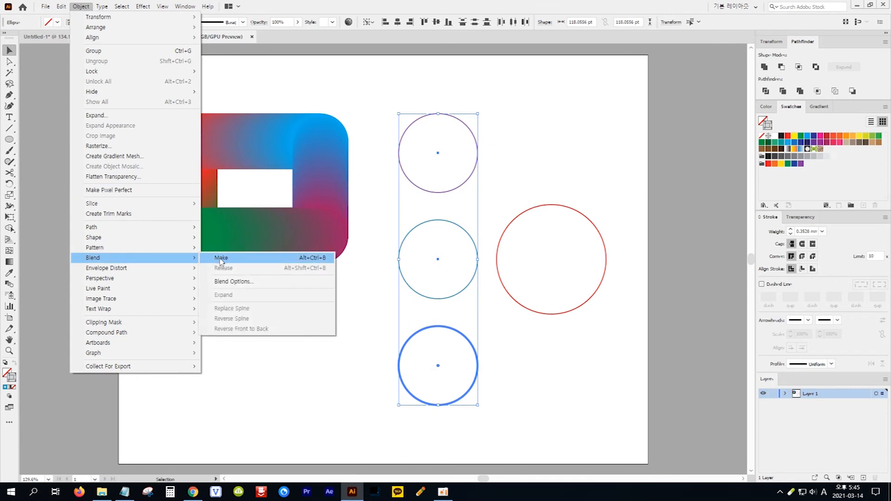
{"action": "left_click", "coordinate": [221, 259]}
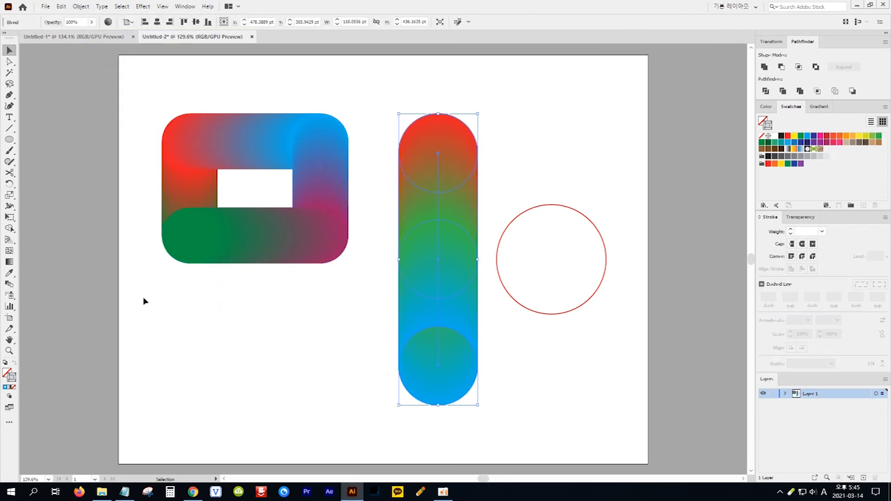
{"action": "double_click", "coordinate": [9, 284]}
{"action": "double_click", "coordinate": [479, 222]}
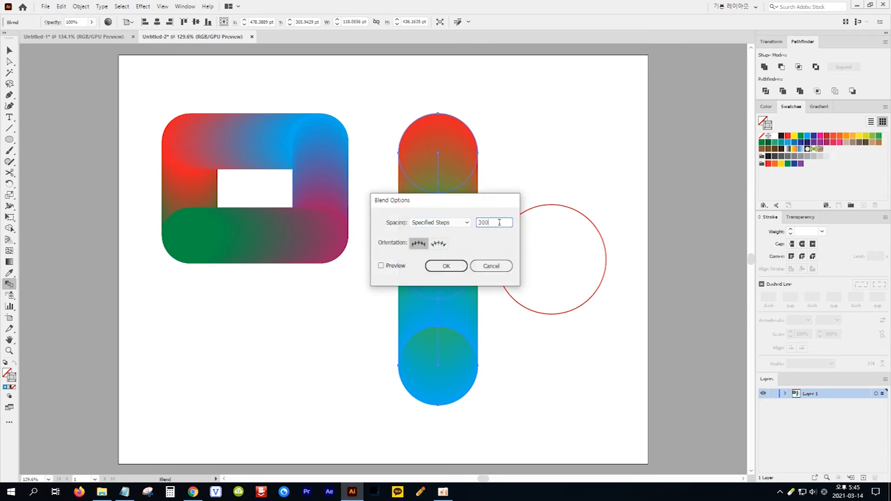
{"action": "type", "text": "3"}
{"action": "left_click", "coordinate": [448, 266]}
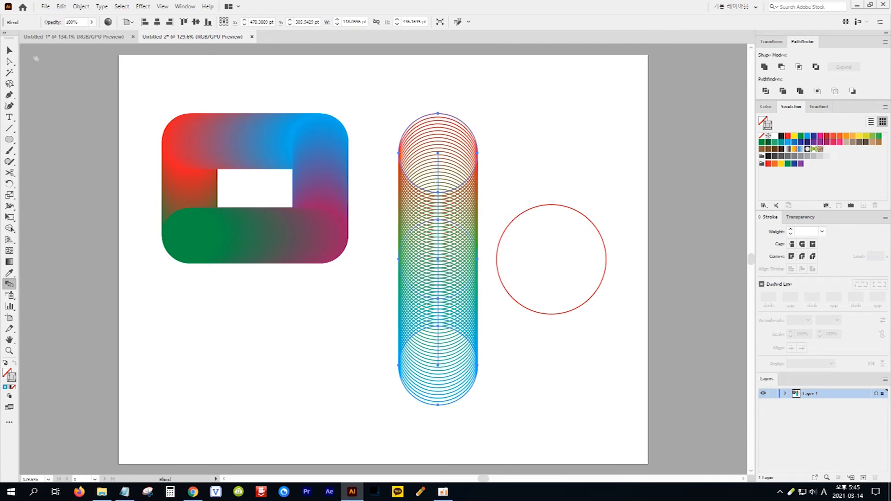
Step: Select the column blend together with the large circle and replace the blend's spine with that circle
{"action": "left_click", "coordinate": [8, 52]}
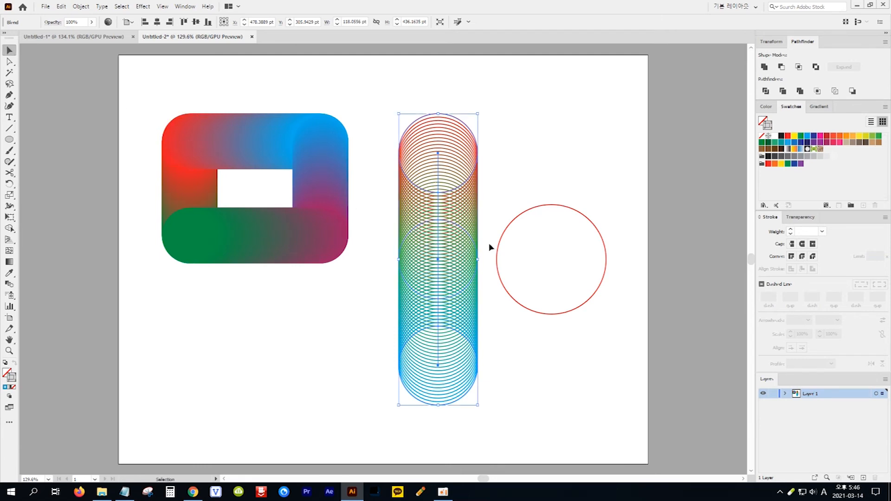
{"action": "left_click_drag", "start_coordinate": [378, 224], "coordinate": [554, 286]}
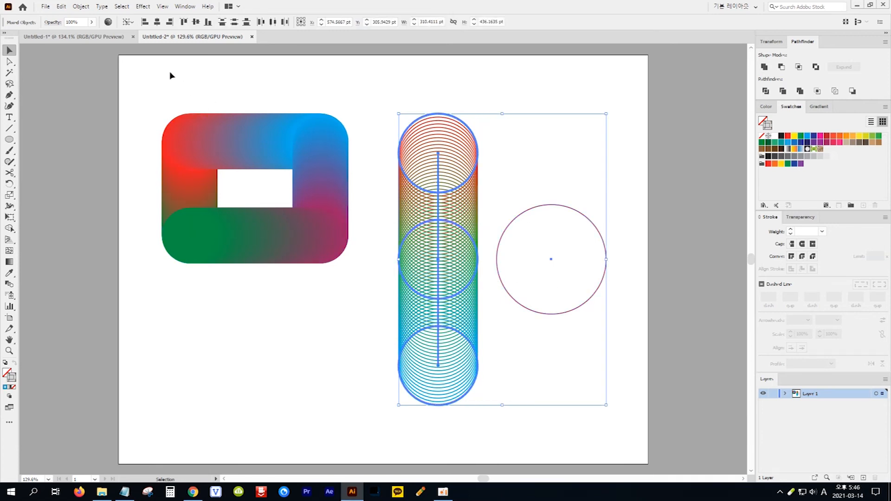
{"action": "left_click", "coordinate": [80, 6]}
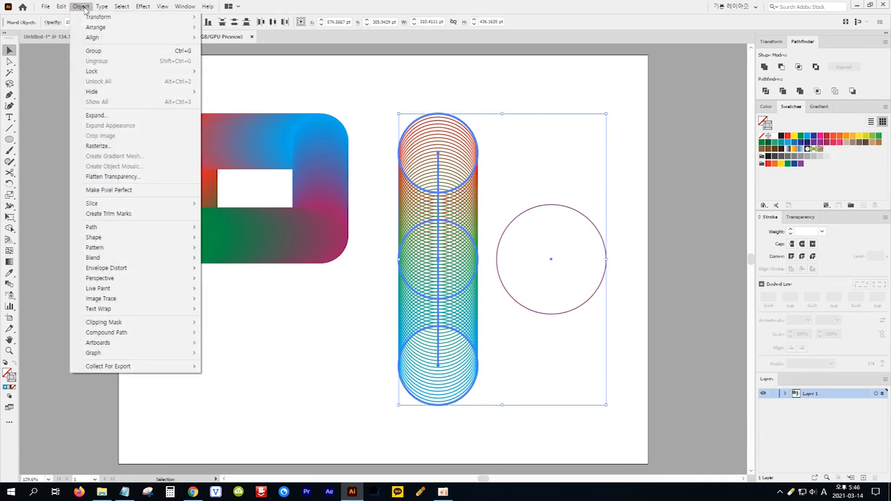
{"action": "mouse_move", "coordinate": [143, 258]}
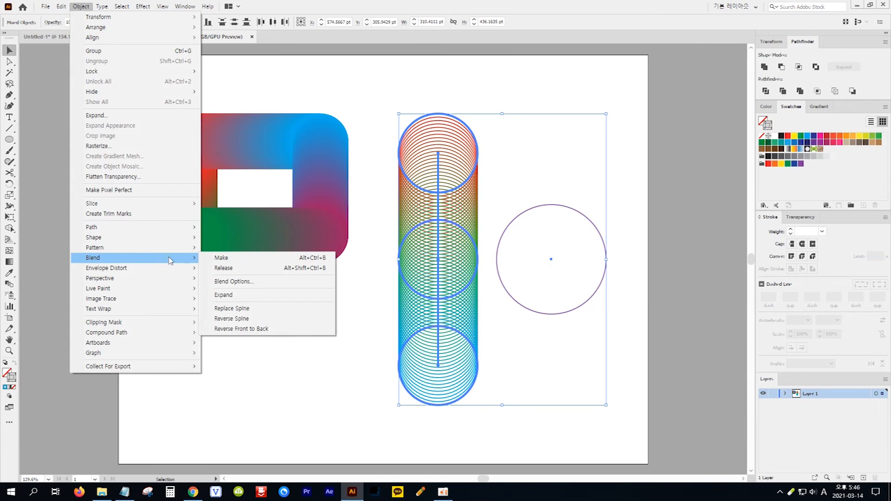
{"action": "left_click", "coordinate": [267, 309]}
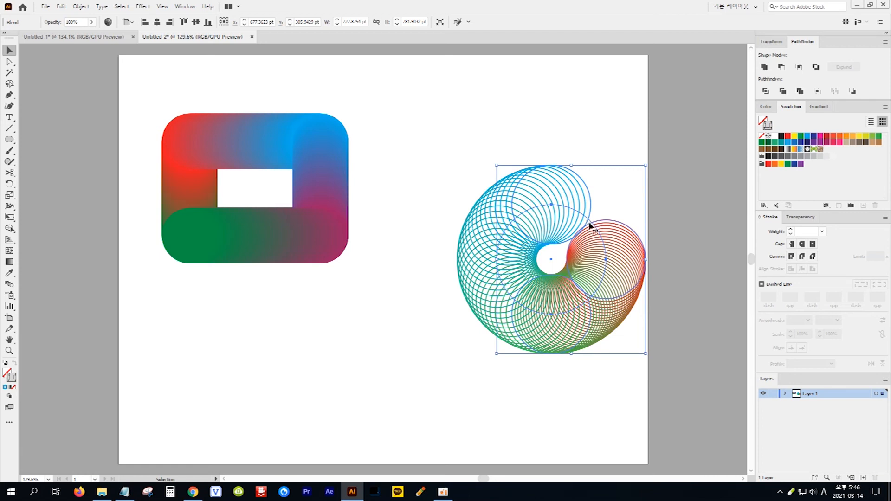
Step: Cut the circular spine with the Scissors tool in the gap at its upper right to spread the blend around the full ring
{"action": "left_click", "coordinate": [9, 172]}
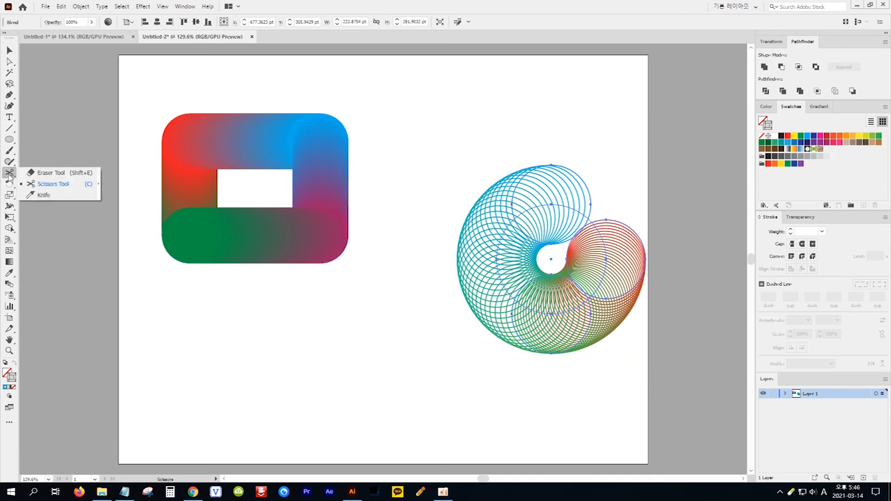
{"action": "left_click", "coordinate": [46, 185]}
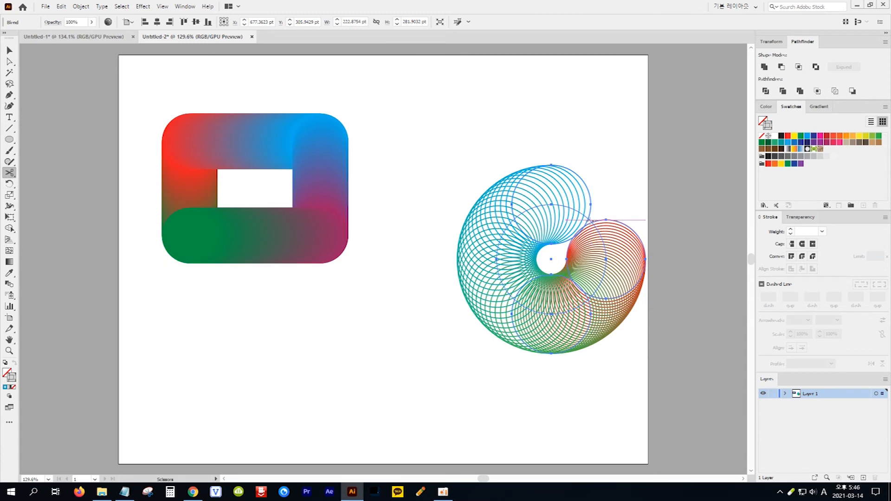
{"action": "left_click", "coordinate": [588, 219]}
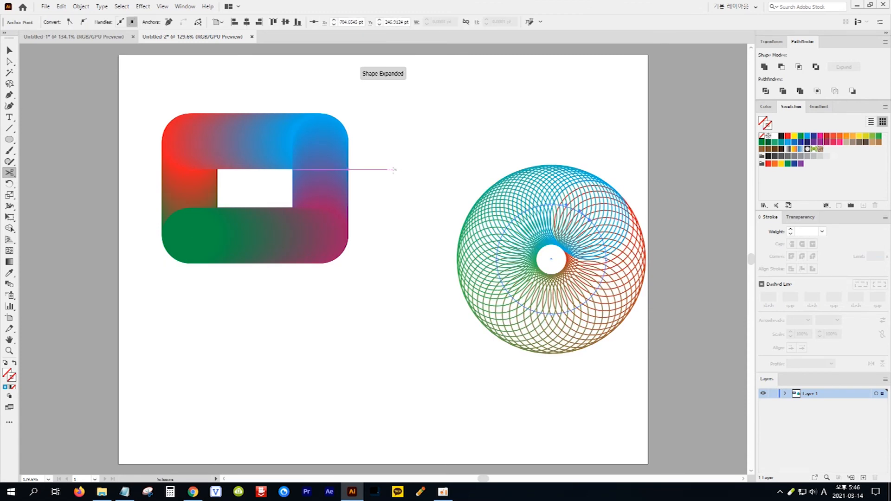
{"action": "key", "text": "v"}
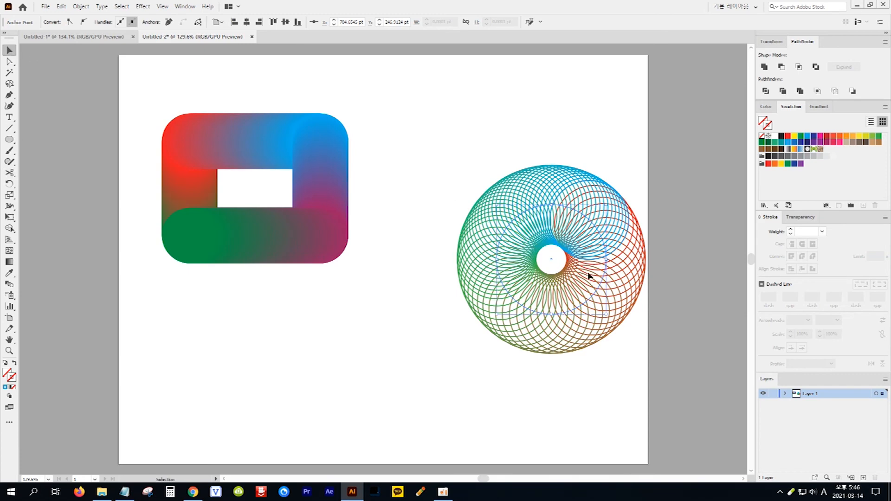
Step: Move the ring-shaped blend up and to the left, beside the rectangular blend, and deselect it
{"action": "left_click", "coordinate": [538, 210]}
{"action": "left_click_drag", "start_coordinate": [602, 238], "coordinate": [537, 153]}
{"action": "left_click", "coordinate": [615, 253]}
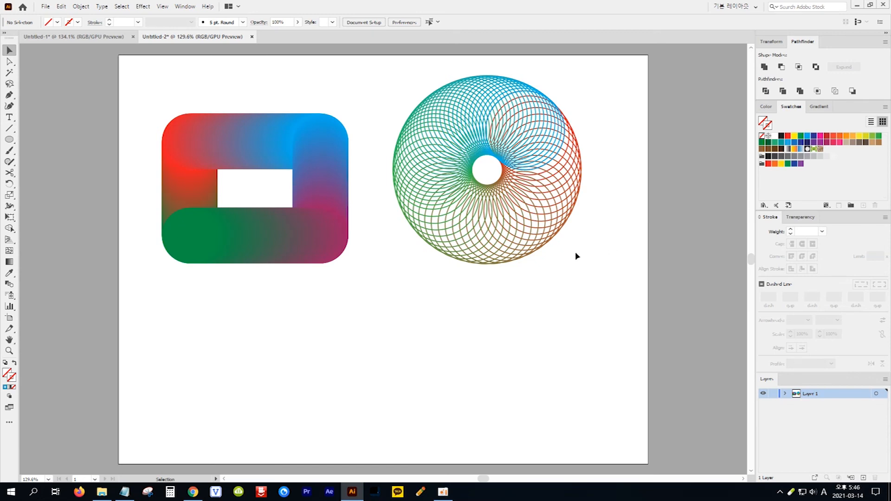
Step: Draw a circle about 81 pt in diameter below the rectangular blend's left edge and give it a red stroke without fill
{"action": "left_click", "coordinate": [10, 140]}
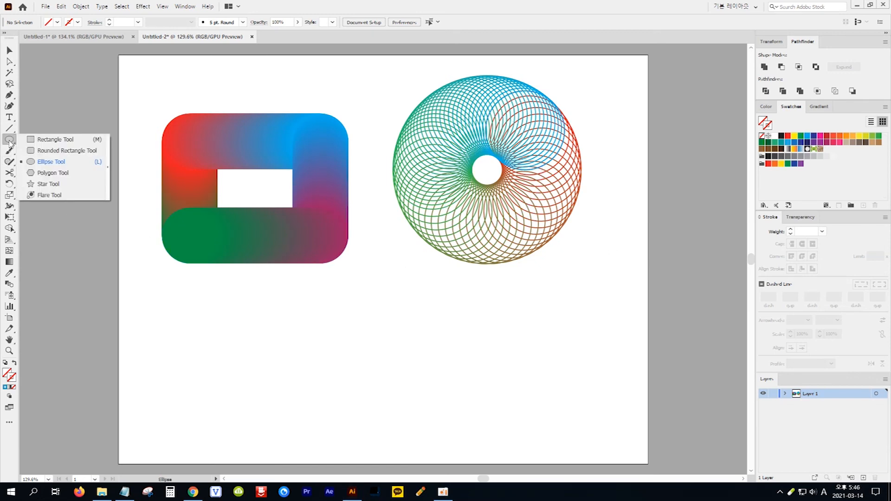
{"action": "left_click", "coordinate": [49, 162]}
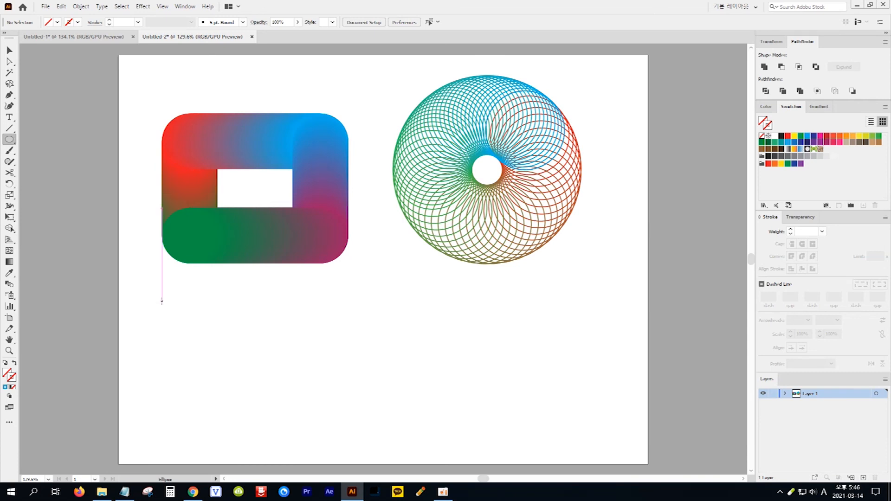
{"action": "left_click_drag", "start_coordinate": [160, 293], "coordinate": [213, 347]}
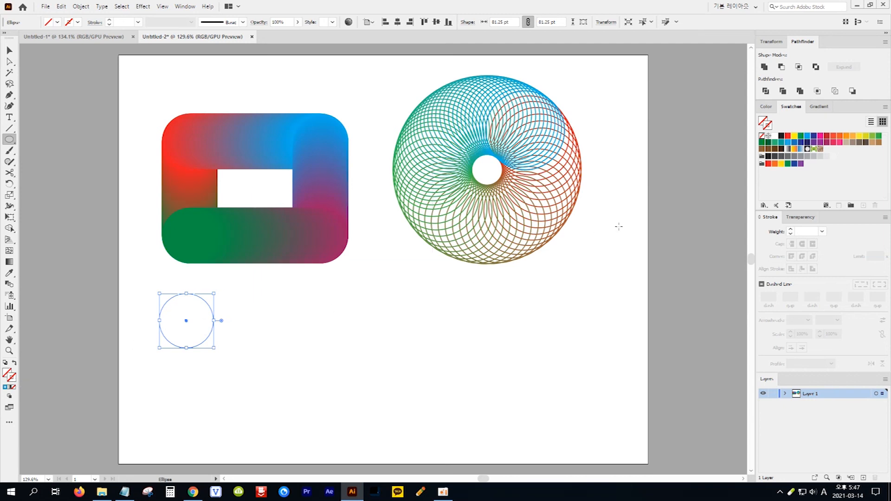
{"action": "left_click", "coordinate": [787, 135]}
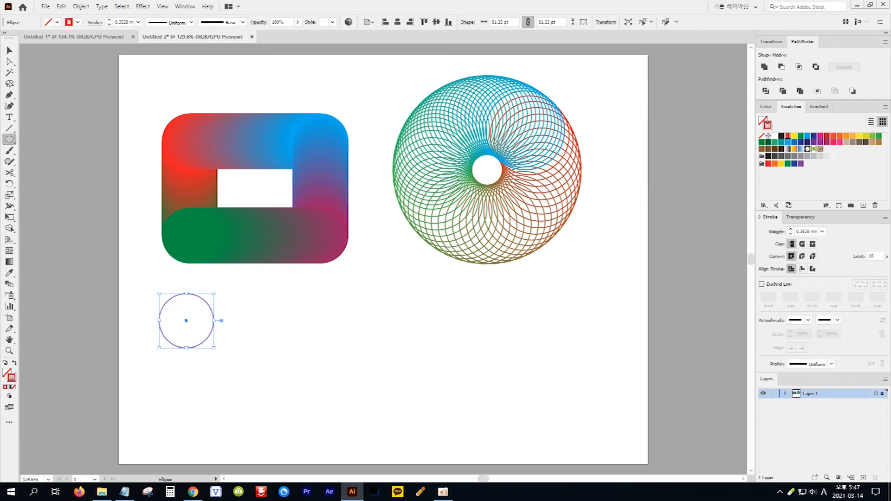
Step: Duplicate the red circle into a row of three with two more circles staggered beneath, forming the corners of a W
{"action": "left_click", "coordinate": [9, 50]}
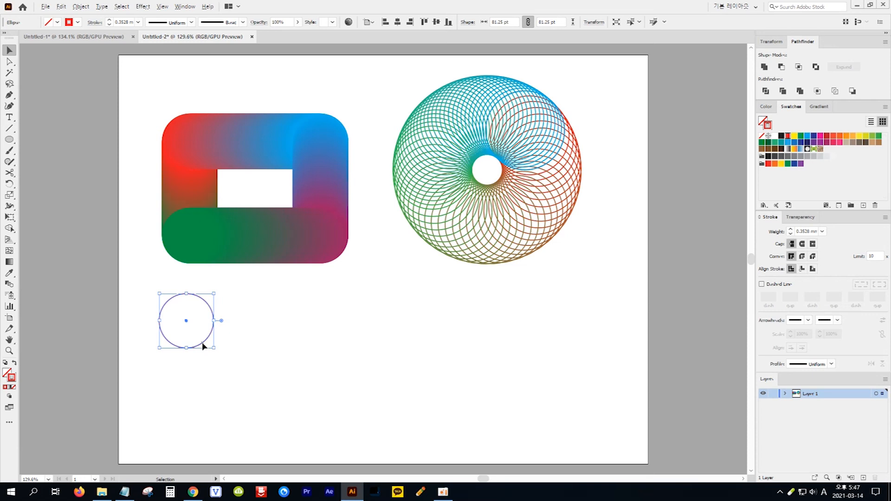
{"action": "left_click_drag", "start_coordinate": [203, 346], "coordinate": [279, 347]}
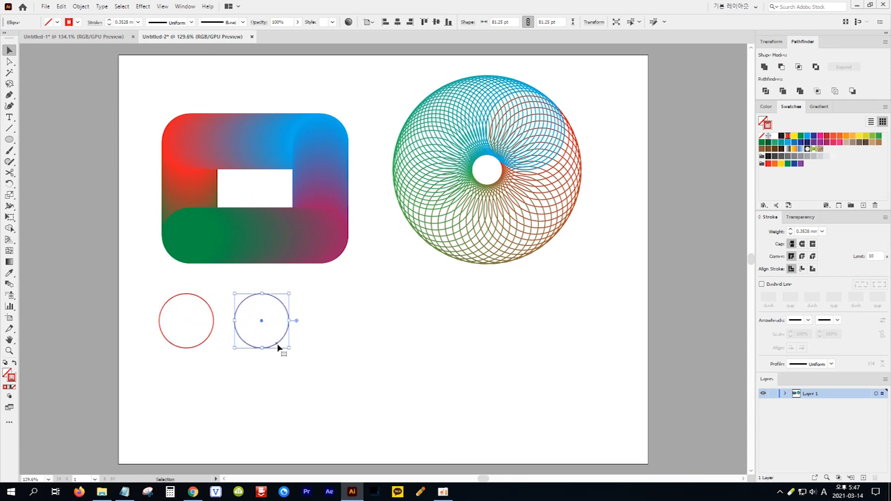
{"action": "key", "text": "ctrl+d"}
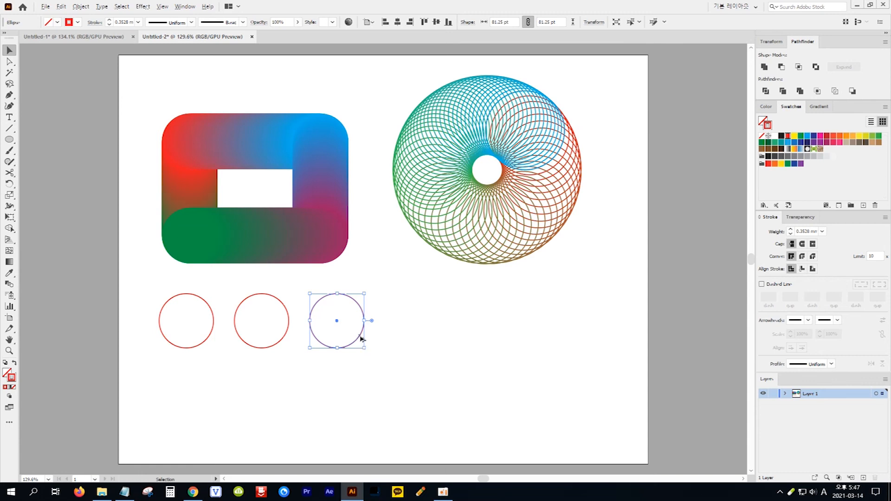
{"action": "left_click_drag", "start_coordinate": [361, 339], "coordinate": [325, 414]}
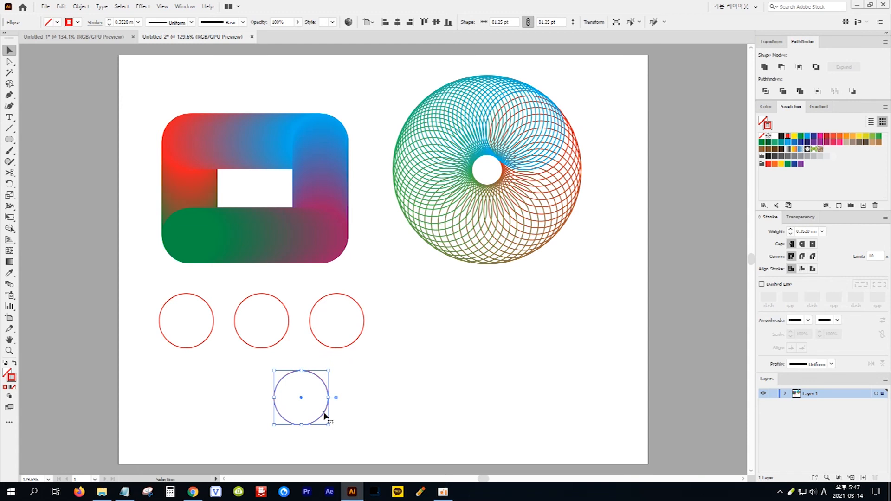
{"action": "left_click_drag", "start_coordinate": [324, 416], "coordinate": [246, 413]}
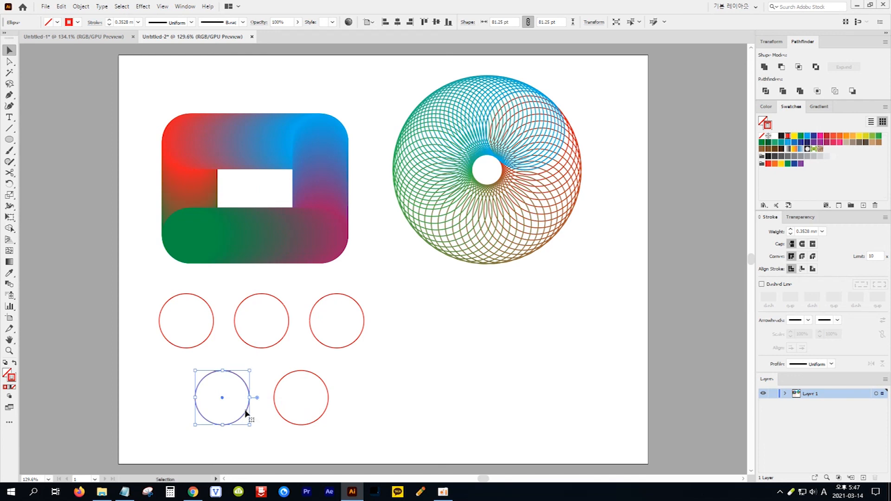
Step: Recolour the circle strokes: upper middle blue, upper right green, lower left yellow and lower right purple
{"action": "left_click", "coordinate": [268, 349]}
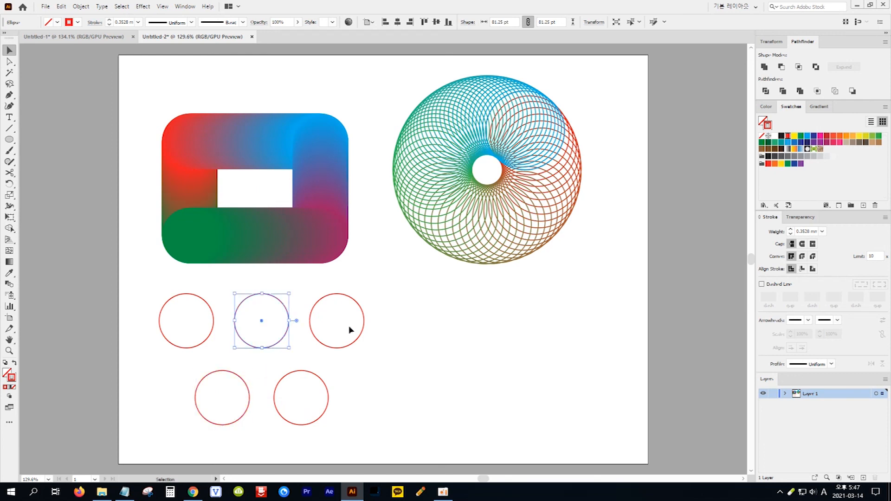
{"action": "left_click", "coordinate": [806, 140]}
{"action": "left_click", "coordinate": [364, 331]}
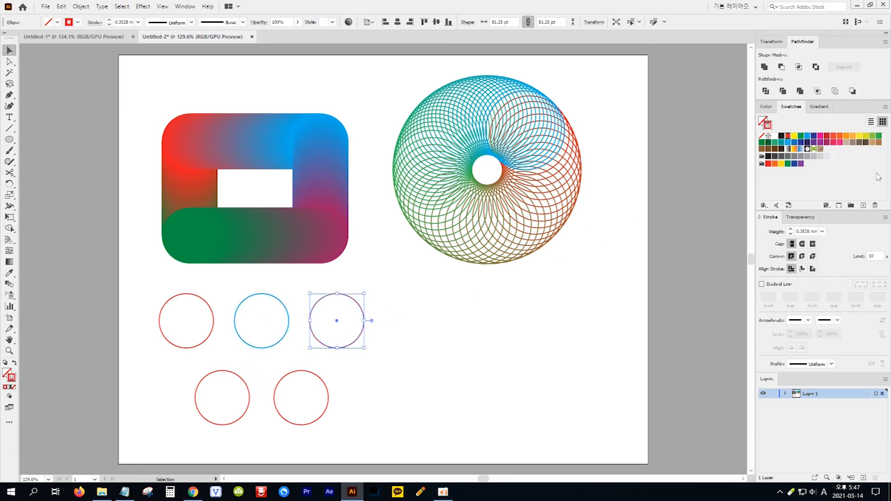
{"action": "left_click", "coordinate": [878, 136]}
{"action": "left_click", "coordinate": [238, 377]}
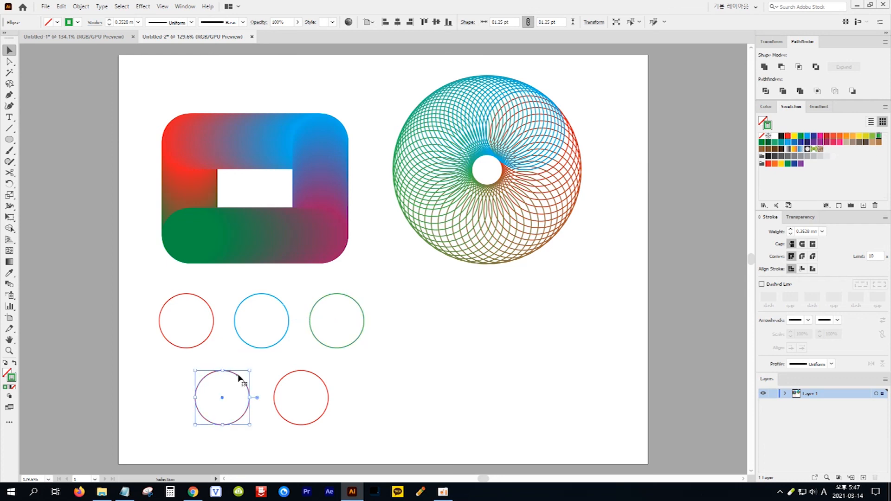
{"action": "left_click", "coordinate": [793, 135]}
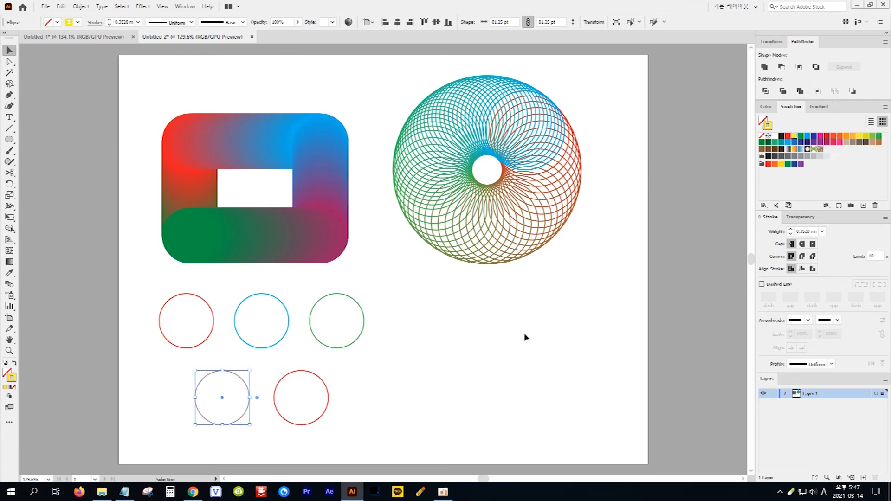
{"action": "left_click", "coordinate": [328, 394]}
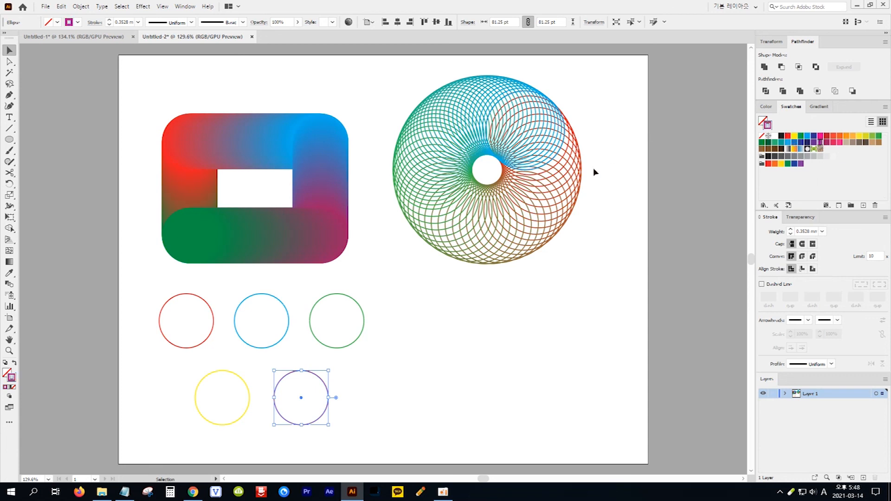
Step: Select all five circles and use the Blend tool to connect red, yellow, blue and purple in a zigzag through their left anchor points
{"action": "left_click_drag", "start_coordinate": [216, 349], "coordinate": [371, 410]}
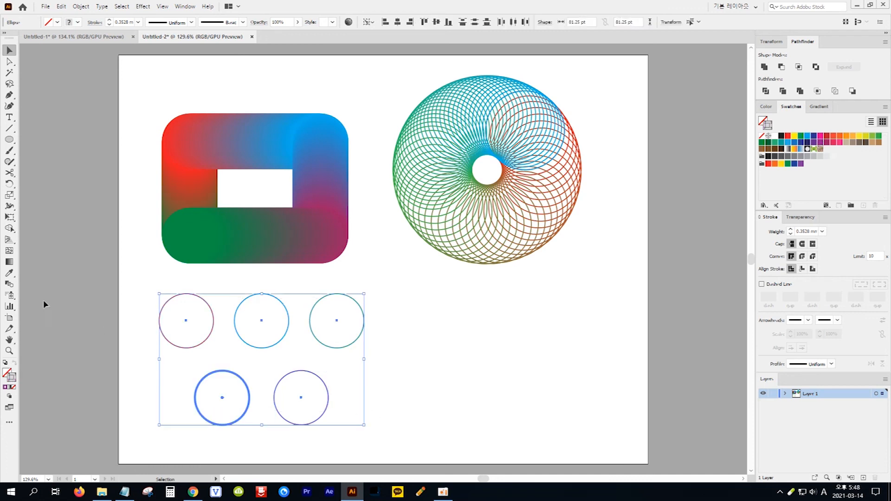
{"action": "left_click", "coordinate": [9, 284]}
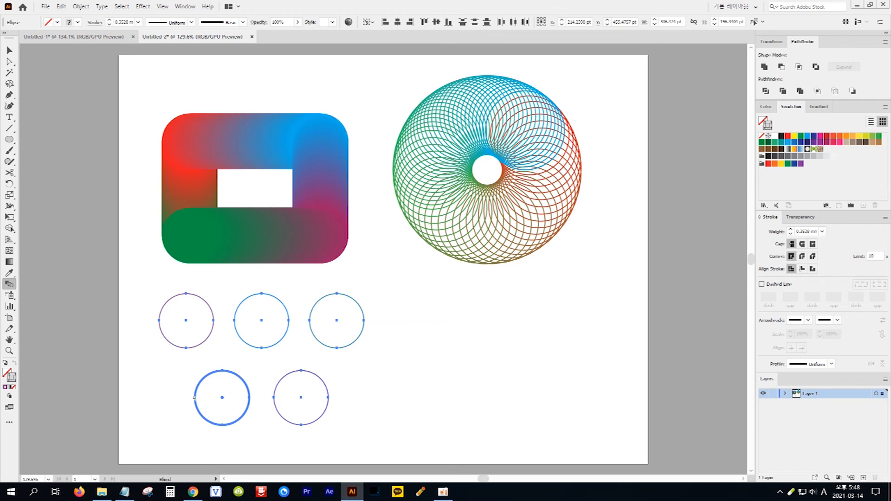
{"action": "left_click", "coordinate": [195, 398]}
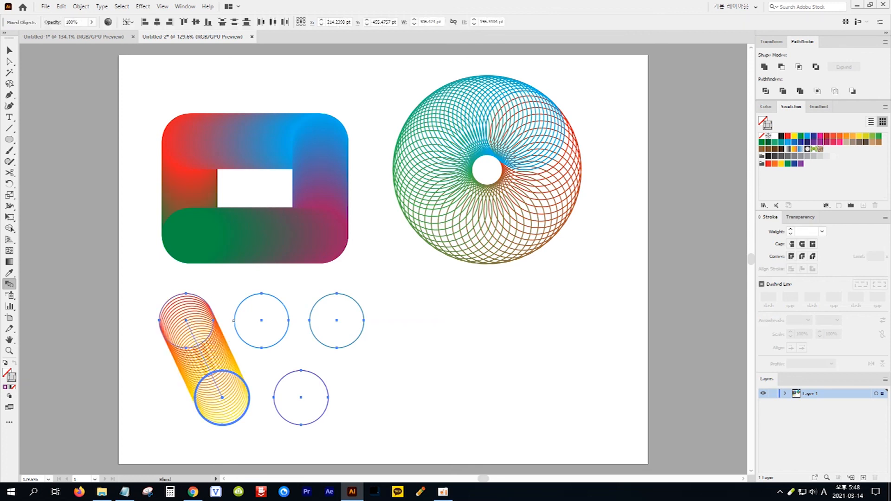
{"action": "left_click", "coordinate": [235, 320]}
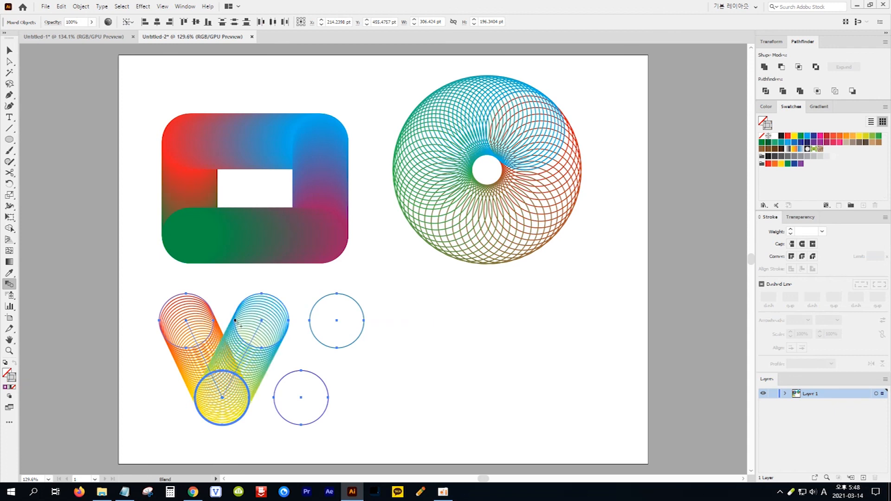
{"action": "left_click", "coordinate": [274, 397]}
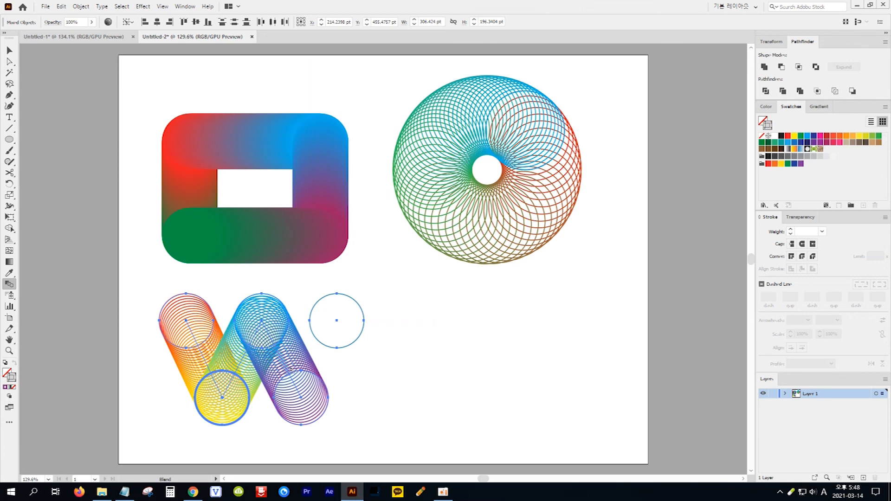
Step: Extend the blend from purple to green to complete the W, undoing the first connection and reconnecting from the purple circle's right anchor point
{"action": "left_click", "coordinate": [310, 320]}
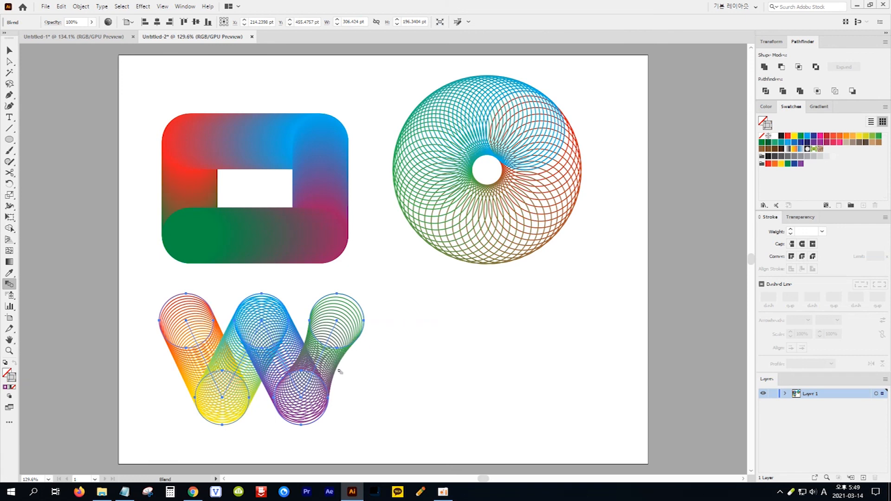
{"action": "key", "text": "ctrl+z"}
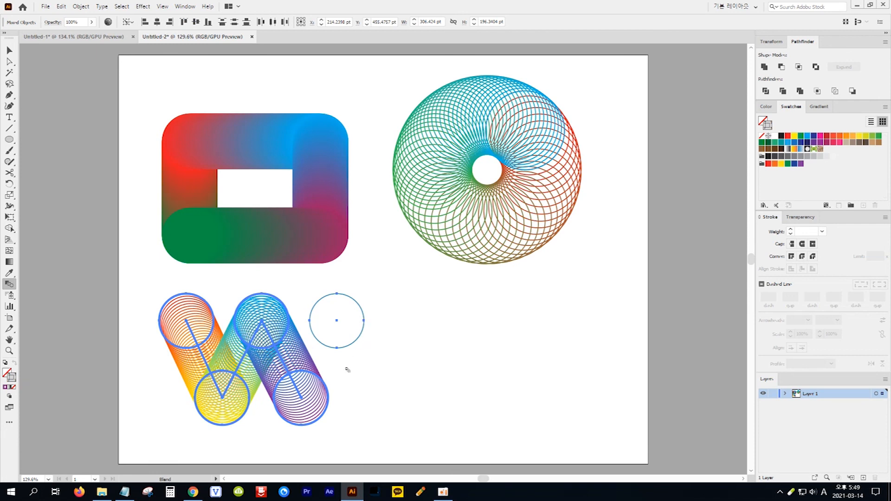
{"action": "left_click", "coordinate": [328, 400]}
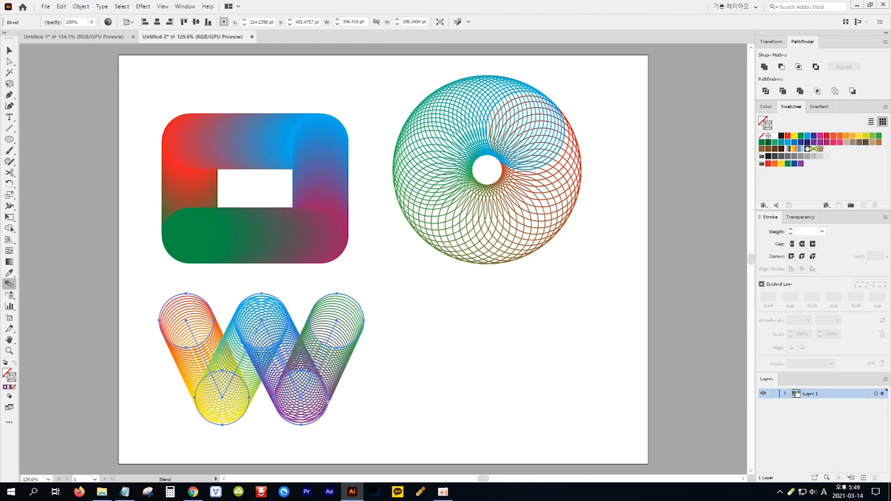